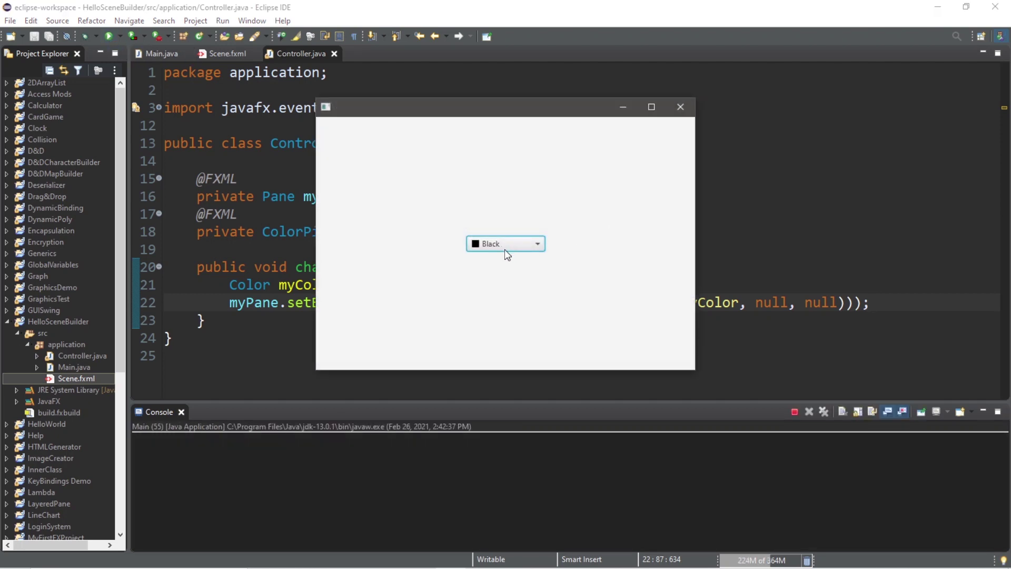
- Turn the running demo app's pane background purple using its ColorPicker
left_click(506, 247)
left_click(501, 329)
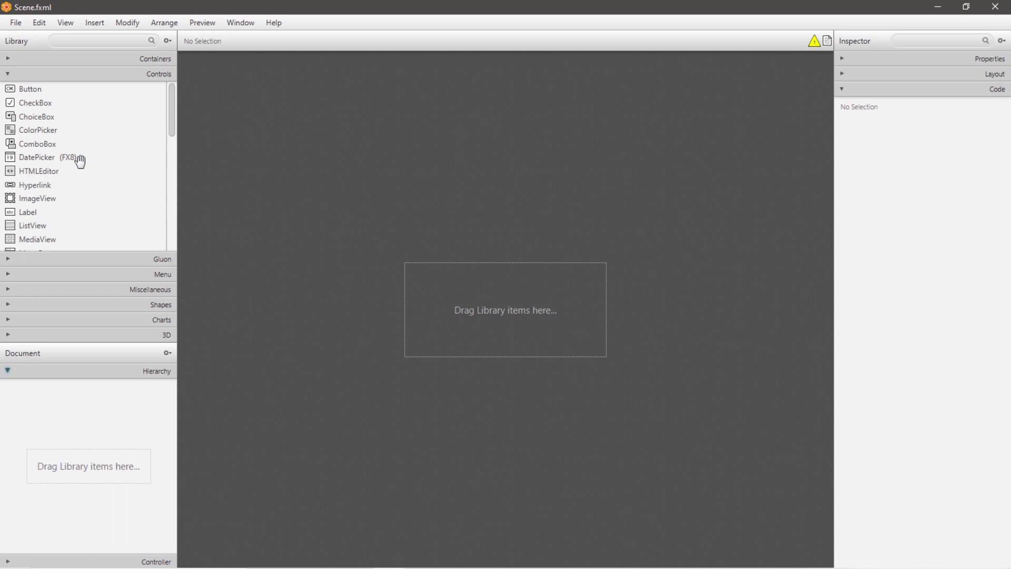
- Add an AnchorPane as Scene.fxml's root, give it fx:id myPane, and save
left_click(48, 131)
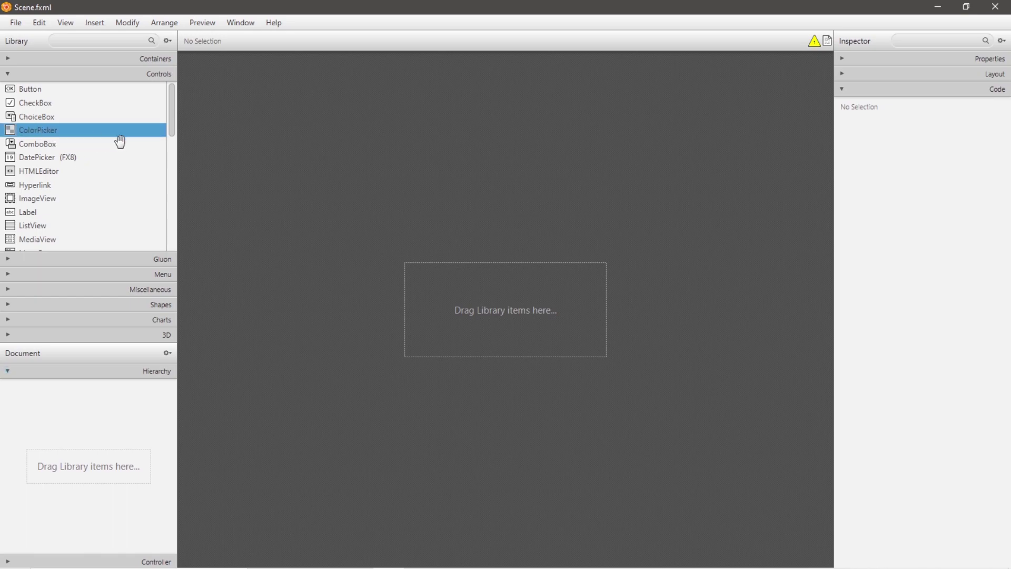
left_click(75, 59)
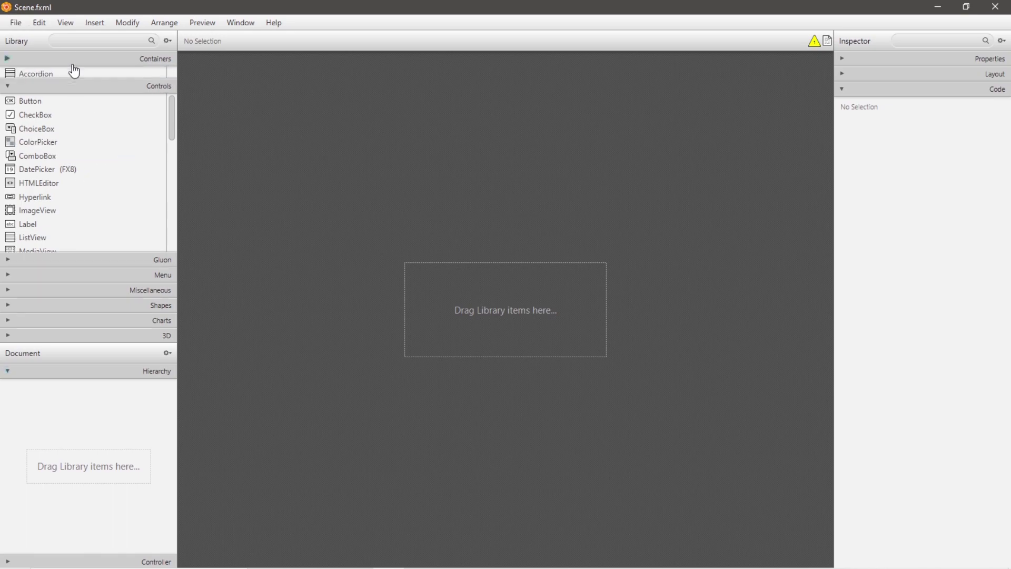
left_click_drag(40, 101, 73, 109)
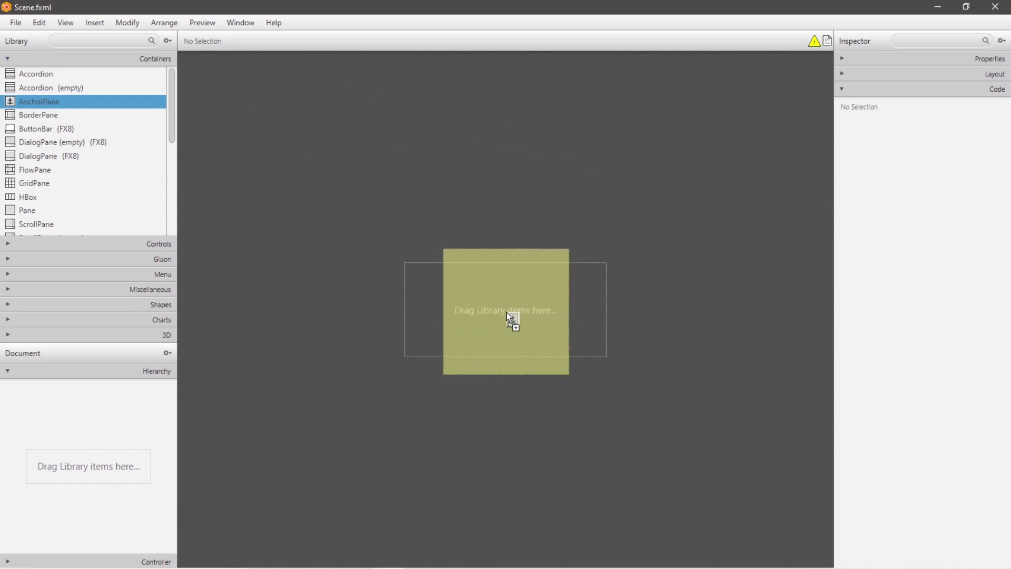
left_click_drag(73, 108, 507, 313)
left_click(913, 136)
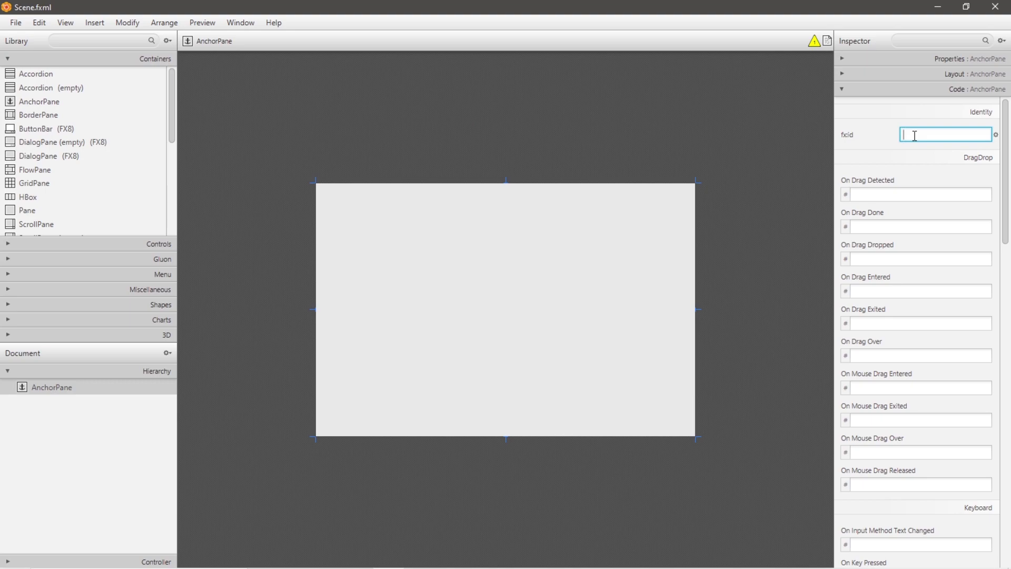
type("myPane")
key("ctrl+s")
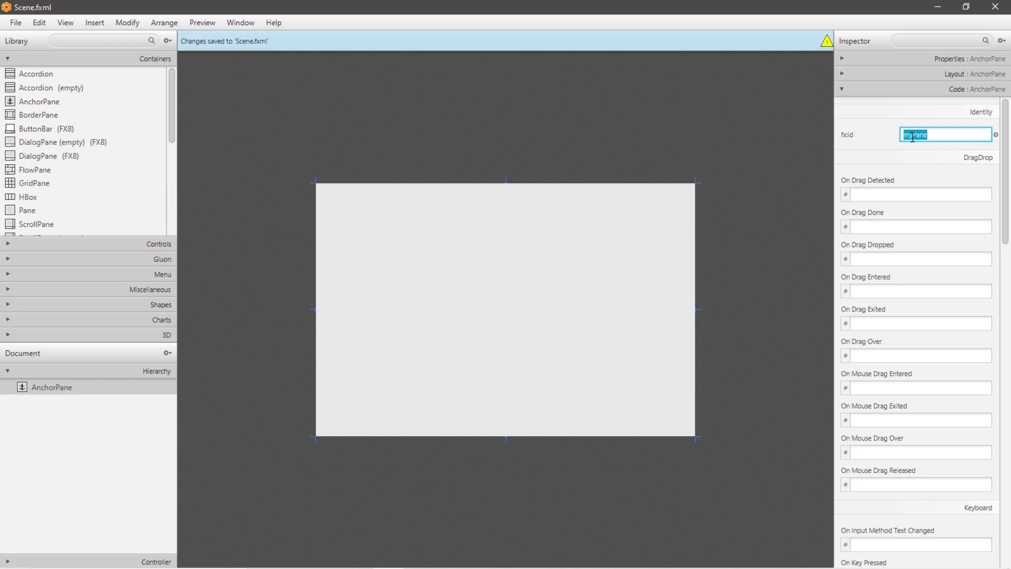
- Place a ColorPicker in the centre of the AnchorPane
left_click(96, 58)
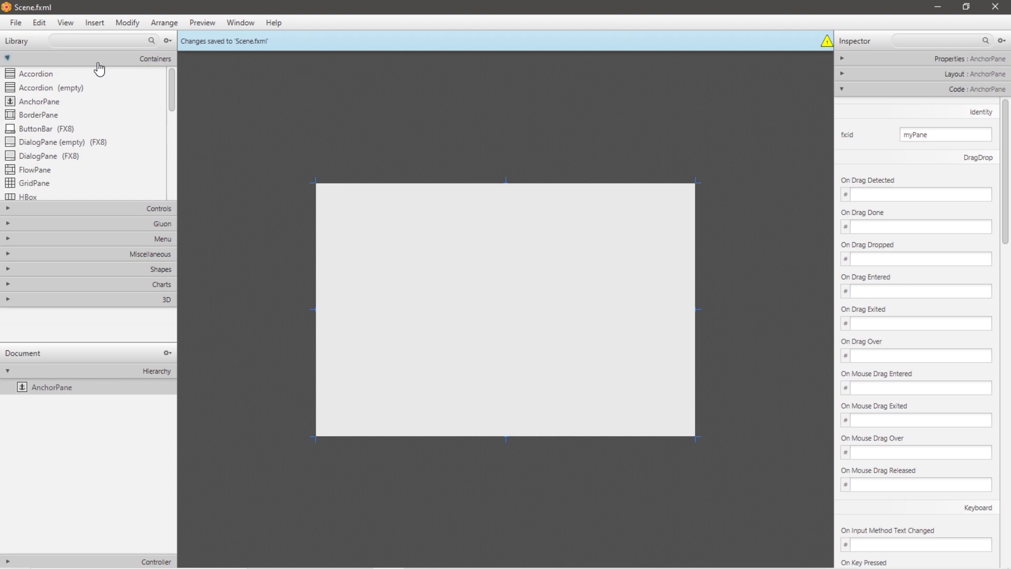
left_click(130, 75)
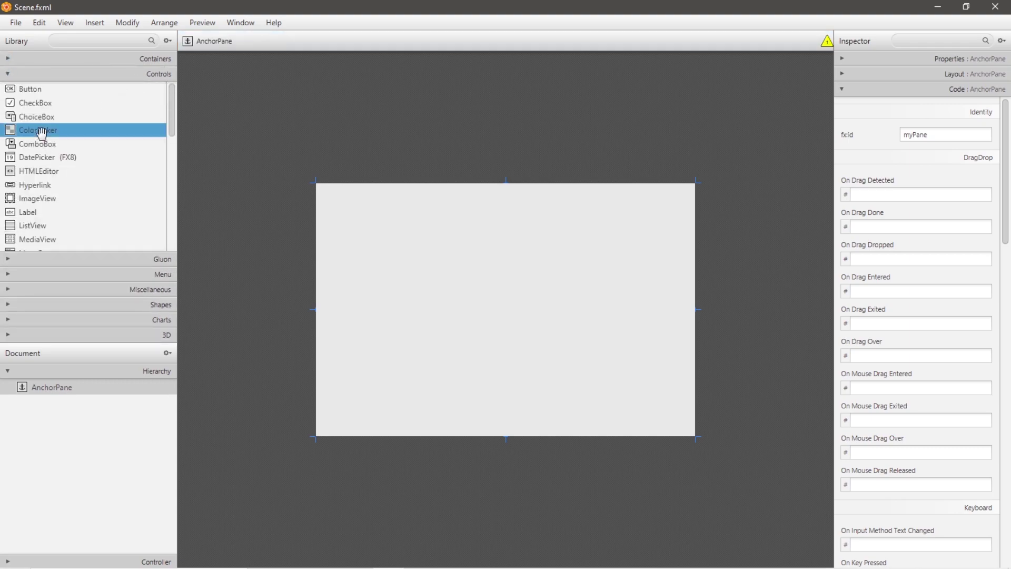
mouse_move(38, 130)
left_mouse_down()
mouse_move(197, 146)
mouse_move(506, 311)
left_mouse_up()
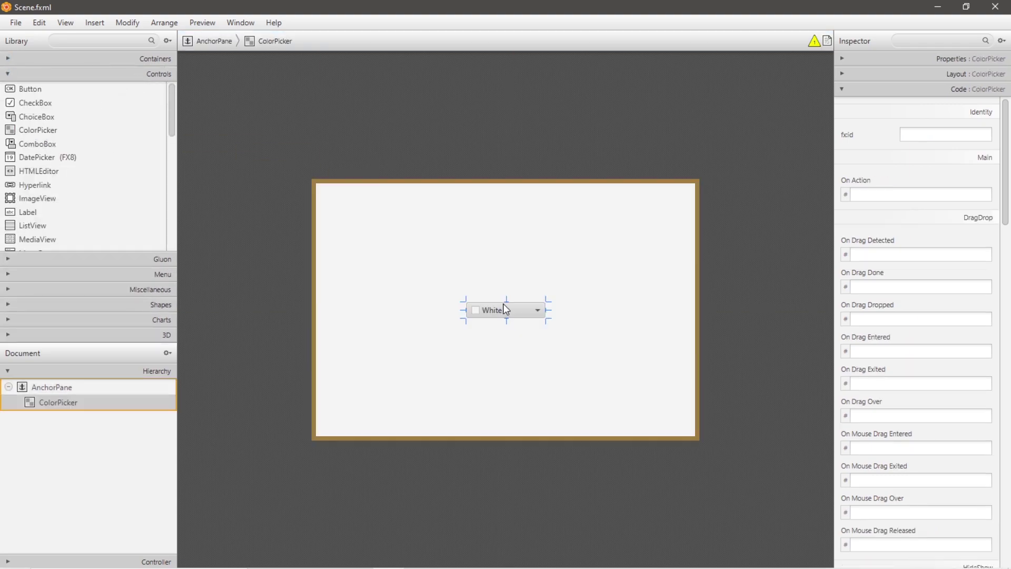
- Set the ColorPicker's Value property to opaque black
left_click(915, 60)
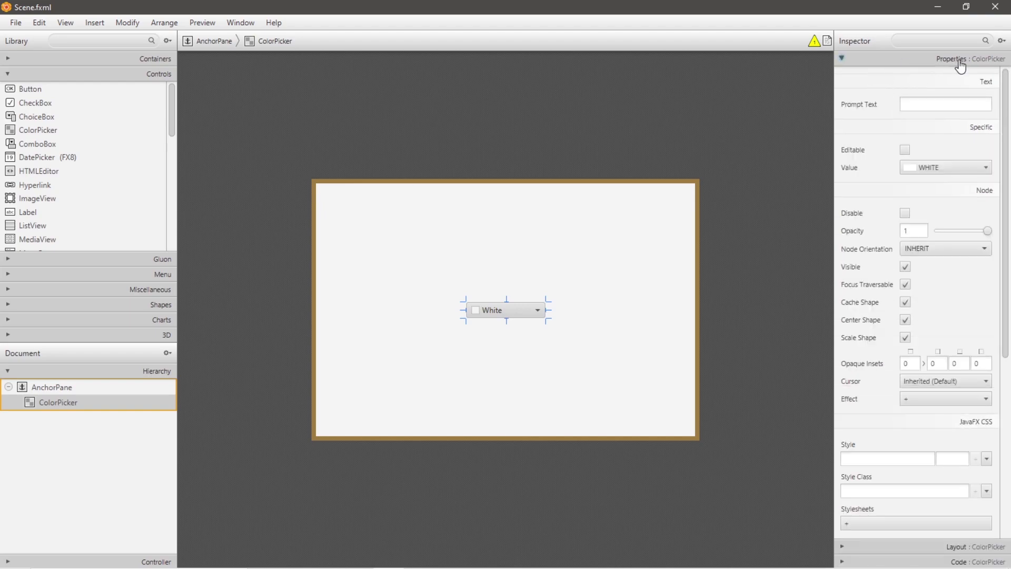
left_click(944, 169)
left_click(885, 198)
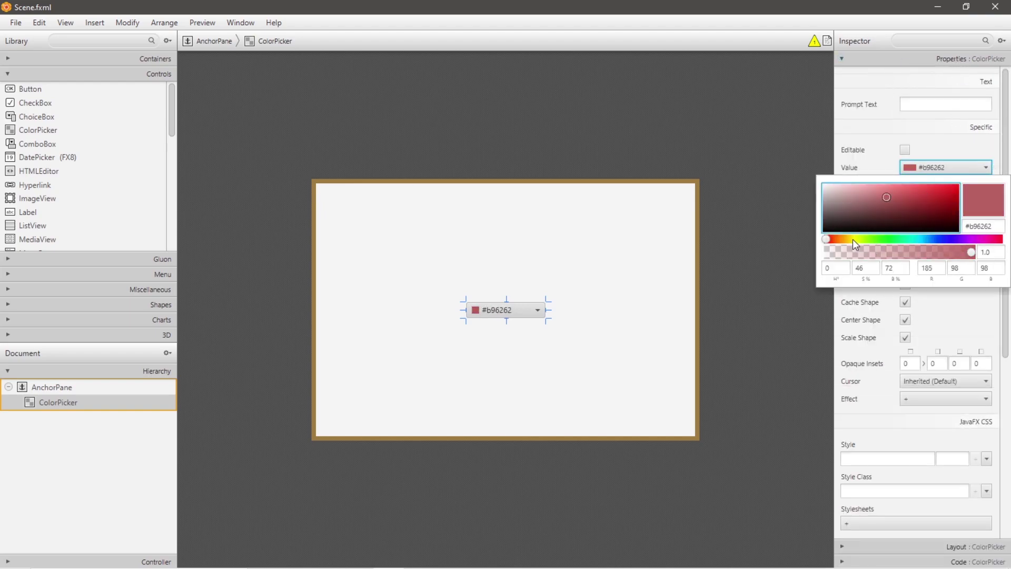
left_click_drag(853, 240, 946, 240)
left_click_drag(886, 198, 823, 231)
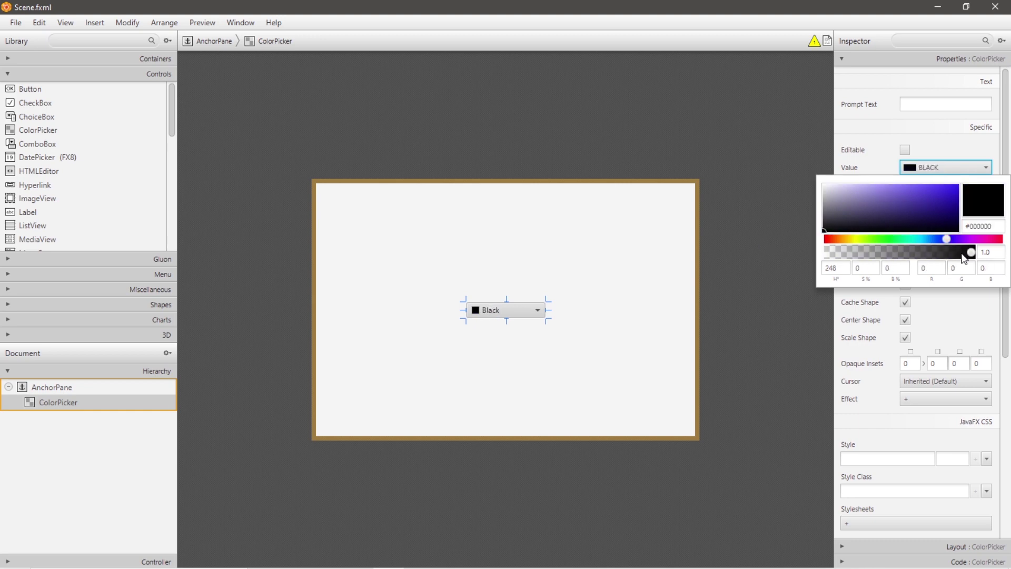
mouse_move(973, 253)
left_mouse_down()
mouse_move(838, 253)
mouse_move(973, 253)
left_mouse_up()
left_click(883, 142)
- Give the ColorPicker fx:id myColorPicker and On Action changeColor, then save
left_click(903, 59)
left_click(908, 88)
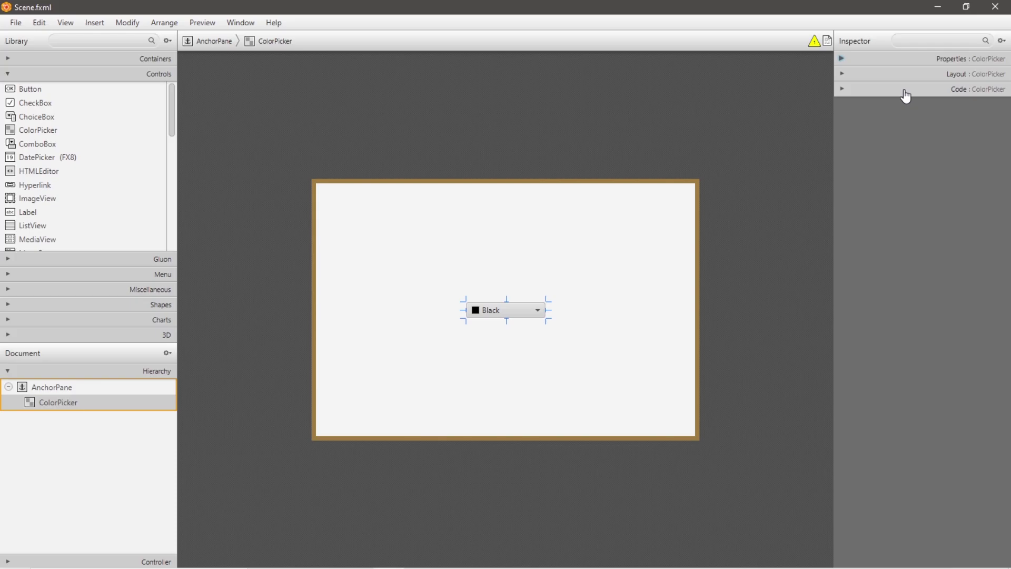
left_click(923, 133)
type("myColorPicker")
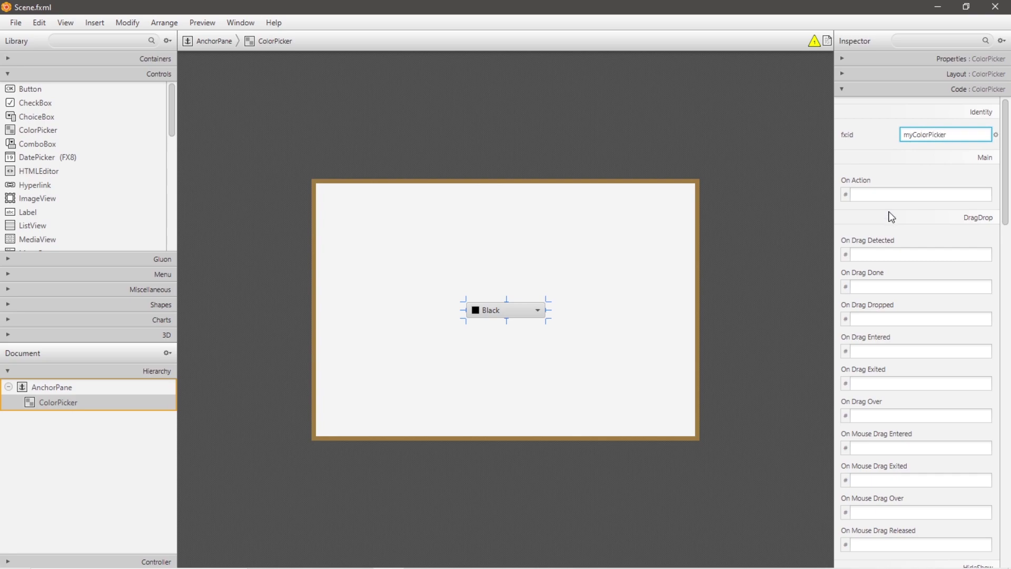
left_click(880, 193)
type("changeColor")
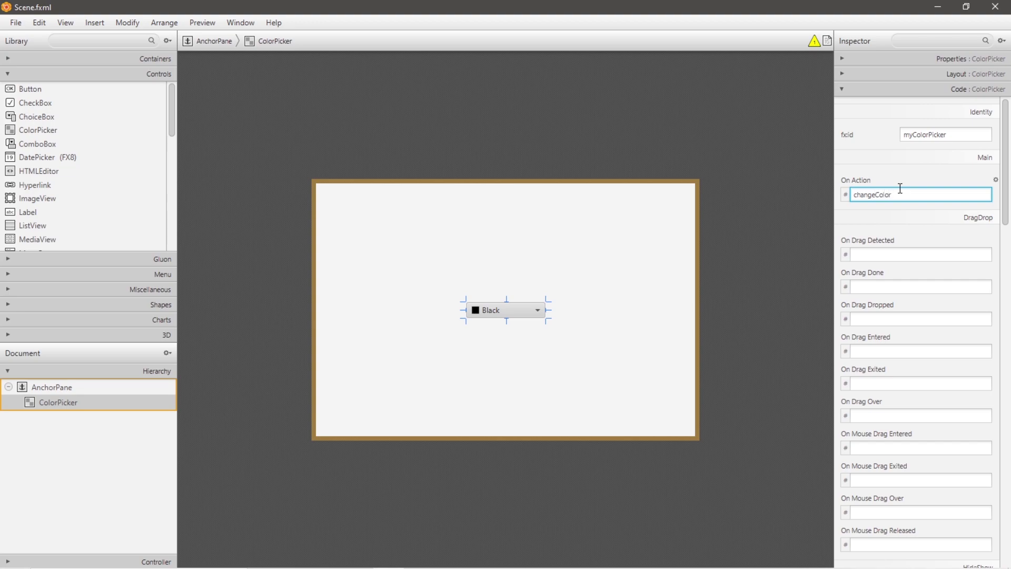
key("ctrl+s")
- Set application.Controller as the document's controller class
left_click(93, 561)
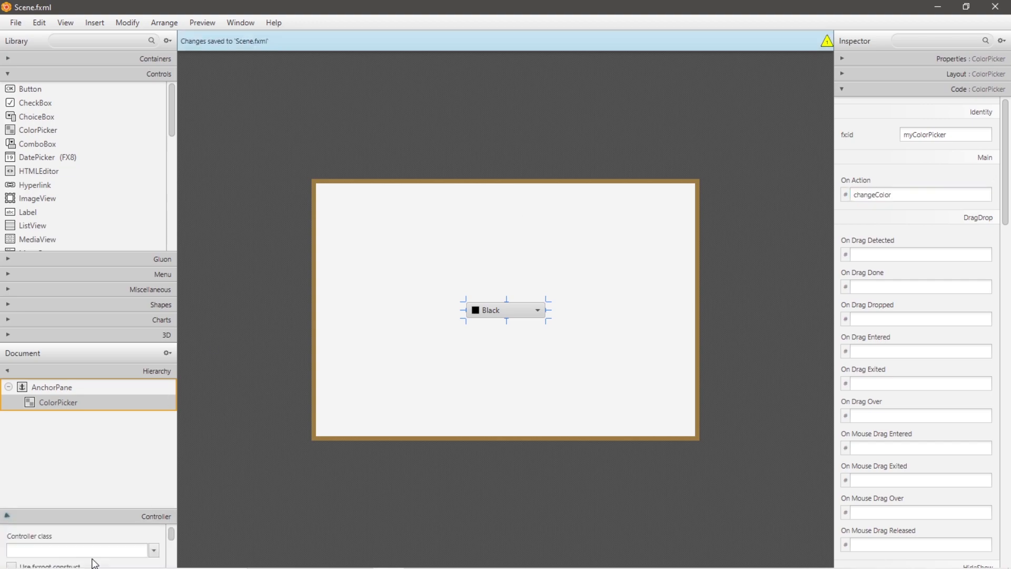
left_click(165, 420)
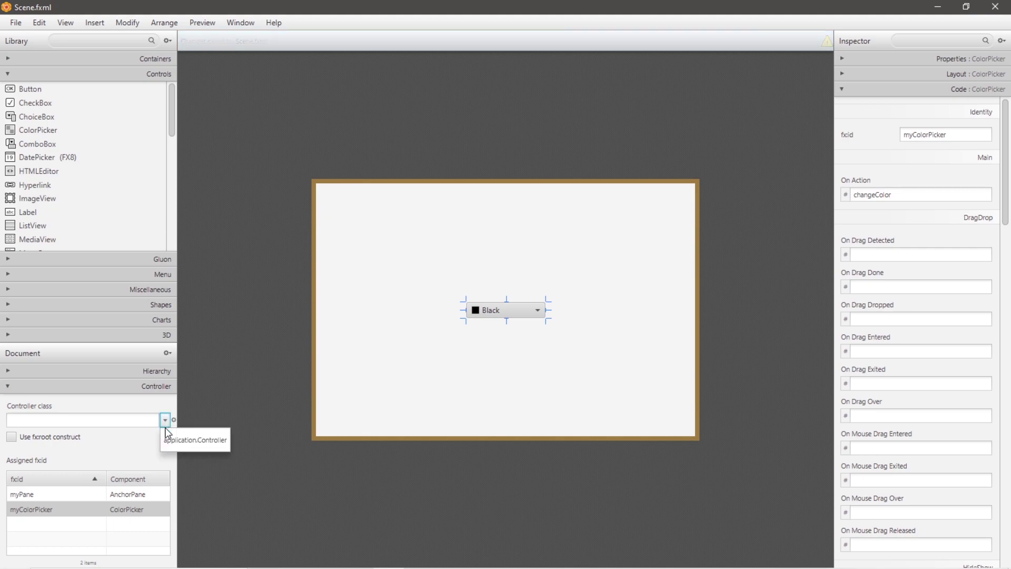
left_click(197, 439)
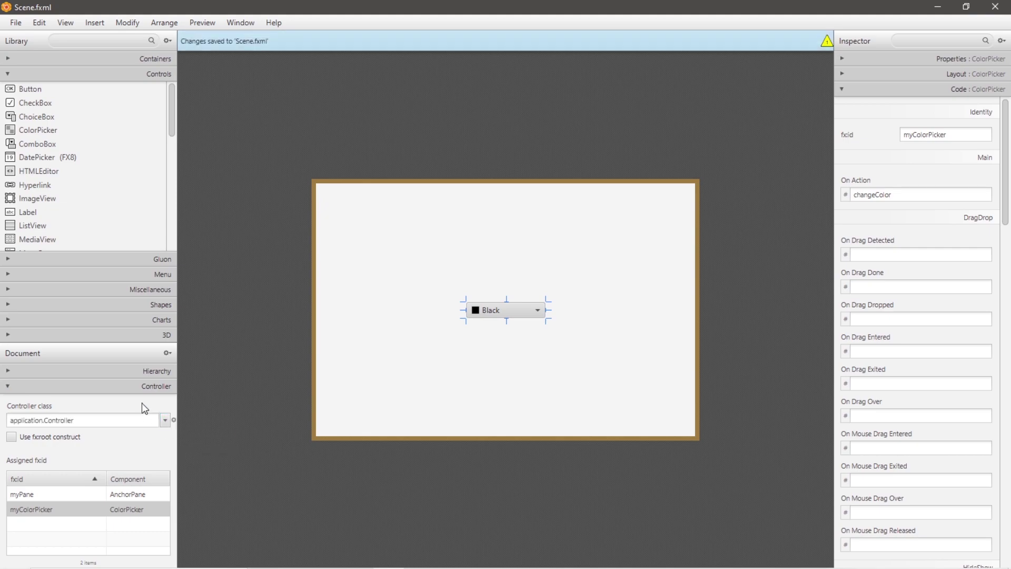
key("alt+Tab")
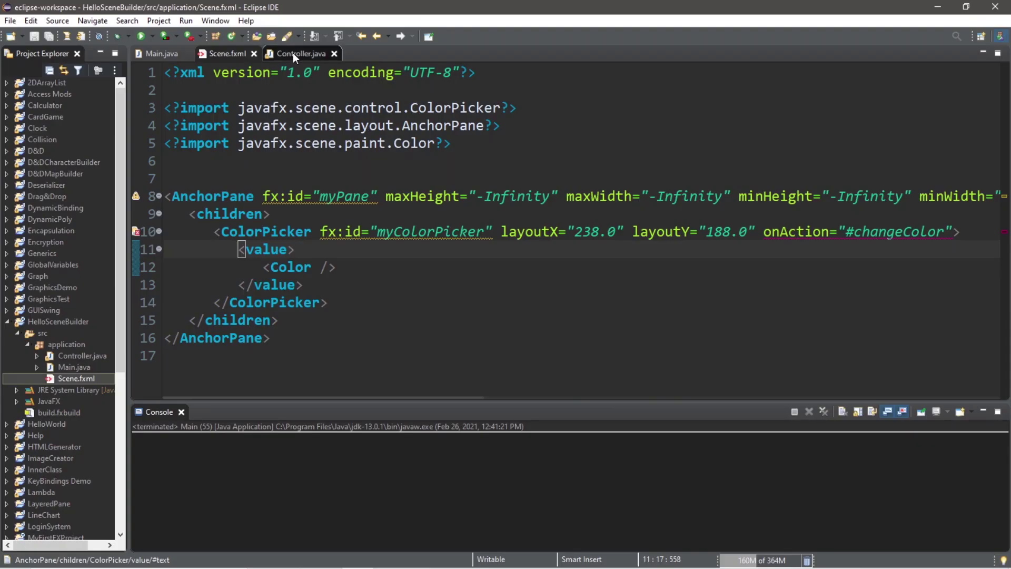
left_click(294, 53)
type("@")
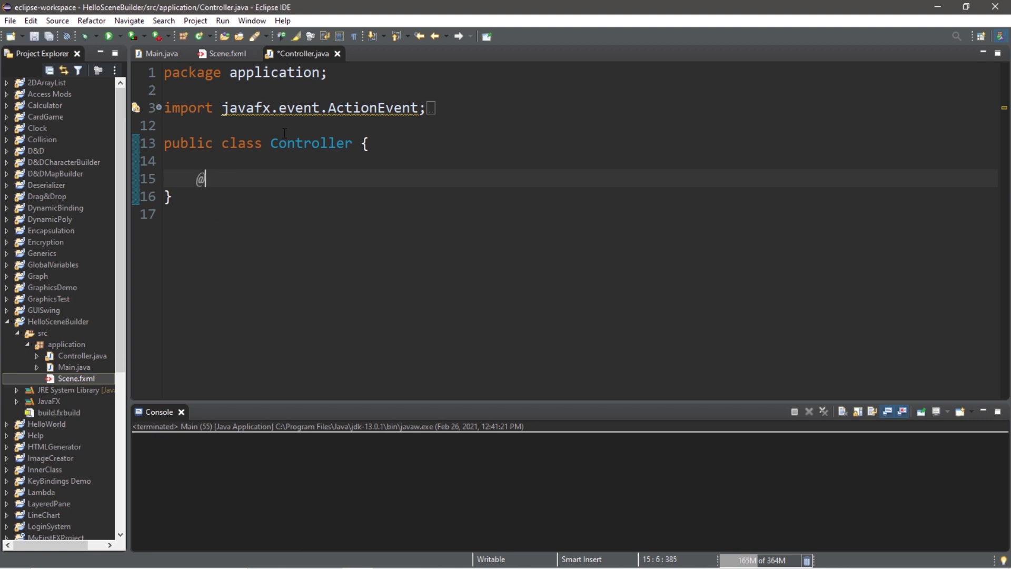
type("FXML")
key("Return")
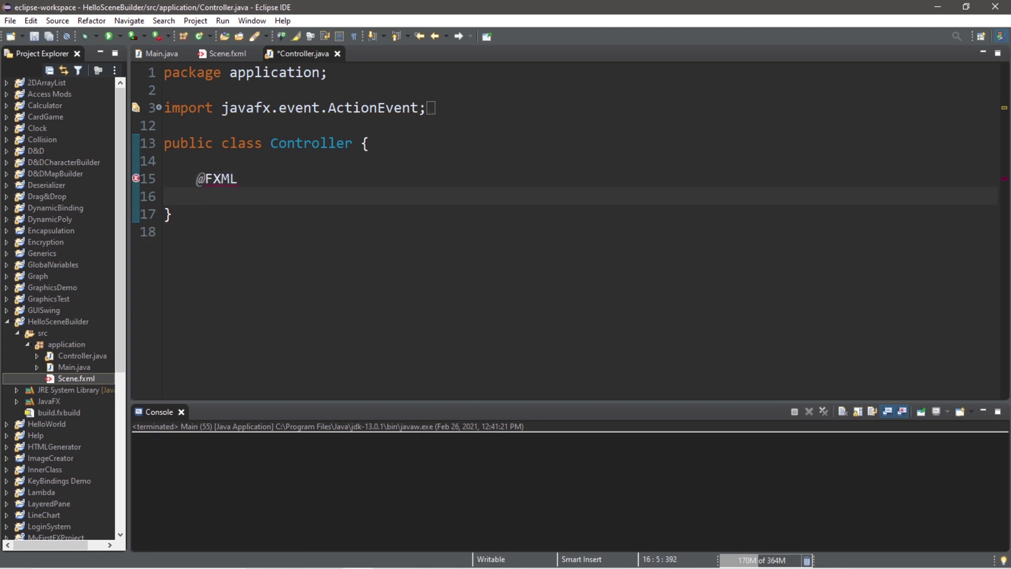
type("private ")
type("Pane my")
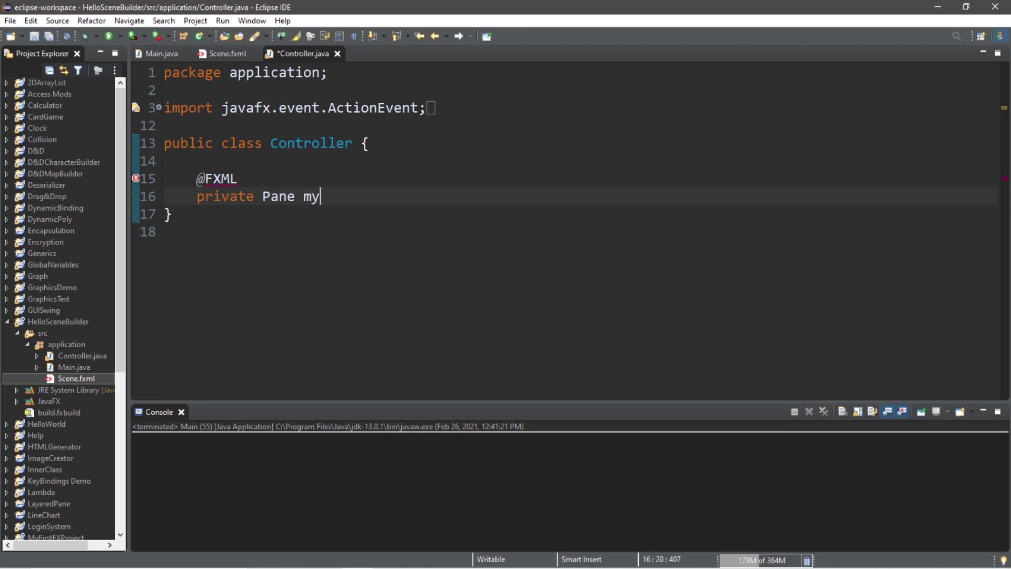
type("Pane;")
key("Return")
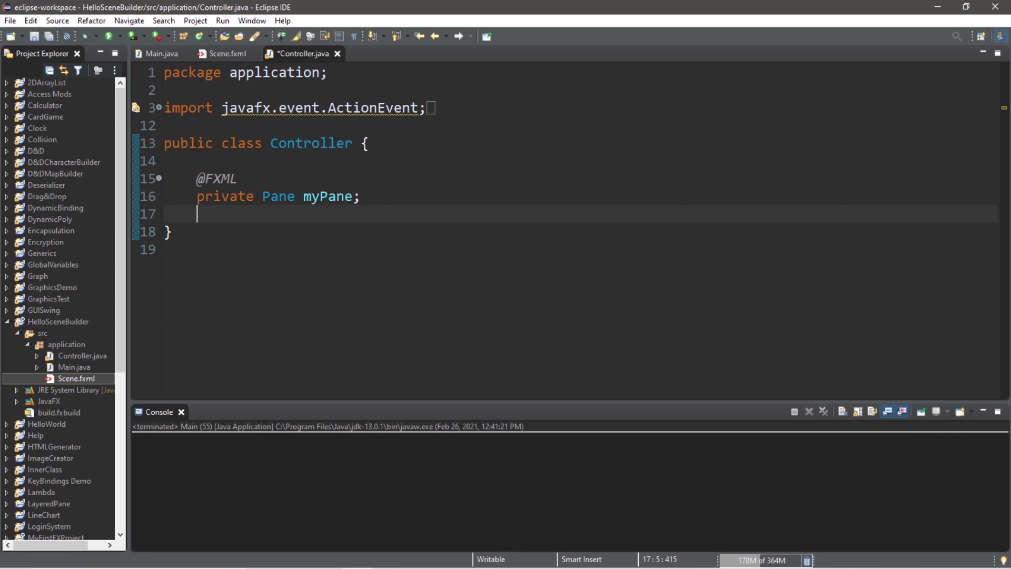
type("@FXML")
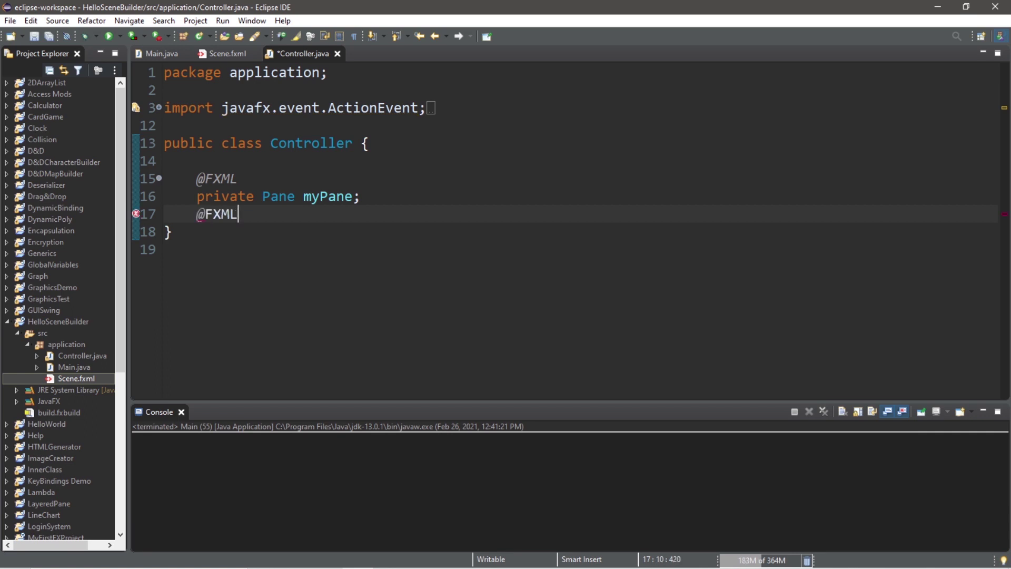
key("Return")
type("privat")
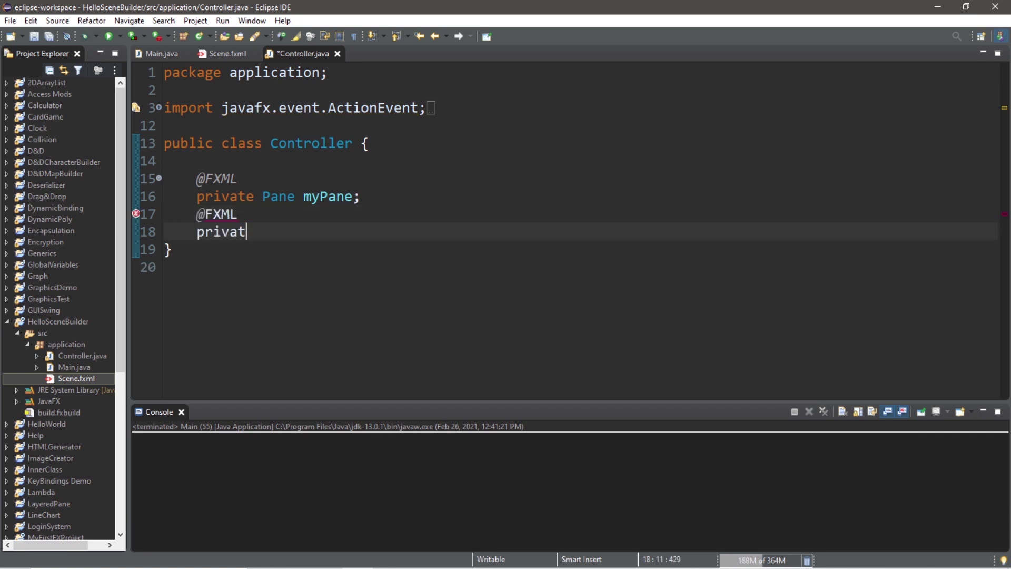
type("e ColorPic")
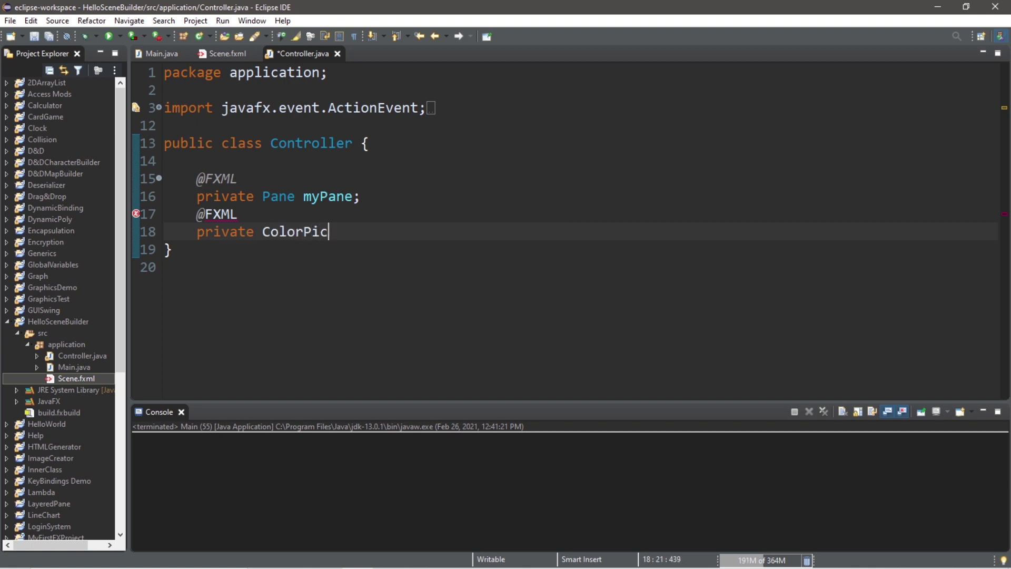
type("ker myCol")
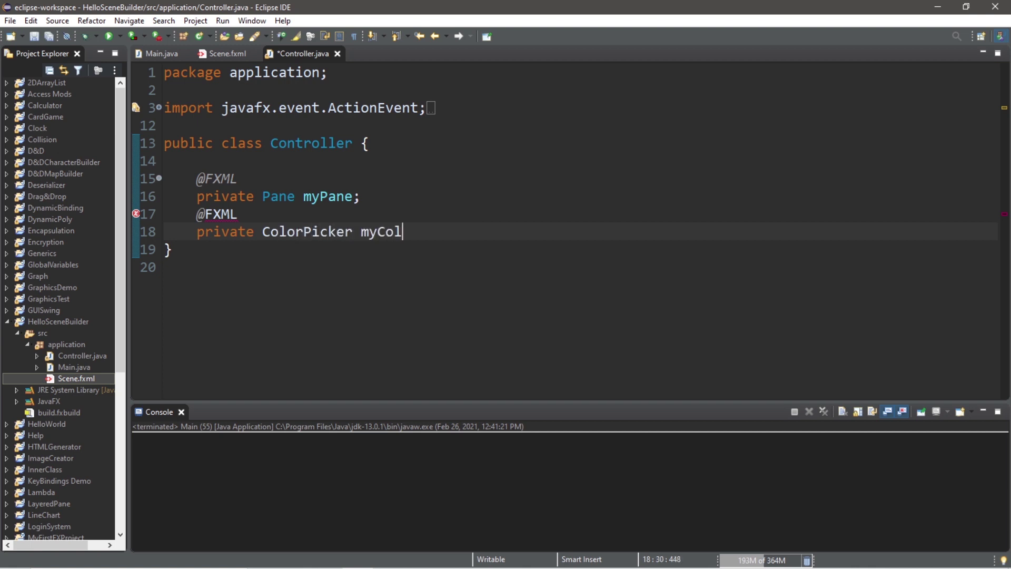
type("orPicker")
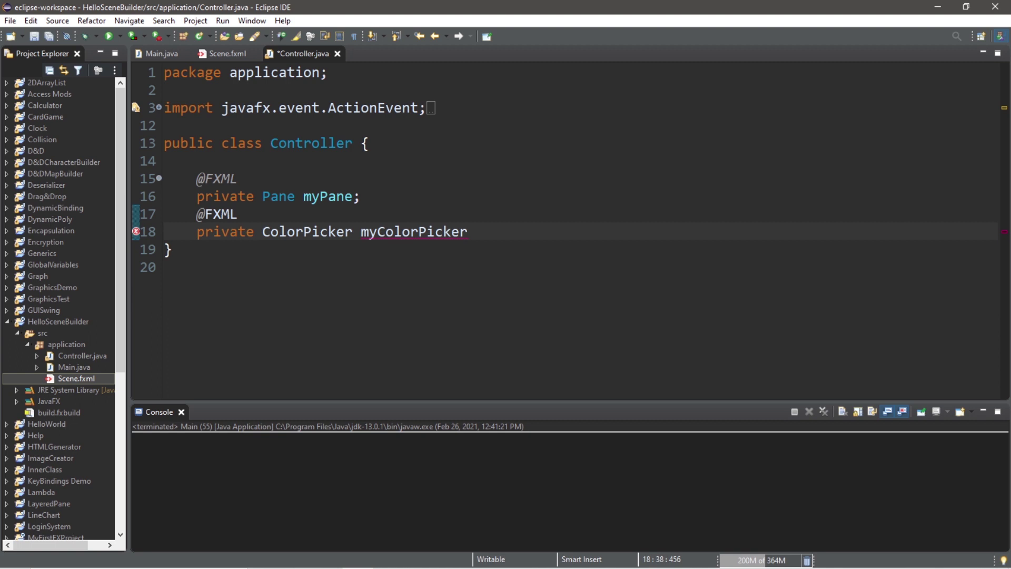
- Write changeColor(ActionEvent event) with Color myColor = myColorPicker.getValue();
key("Return")
key("Return")
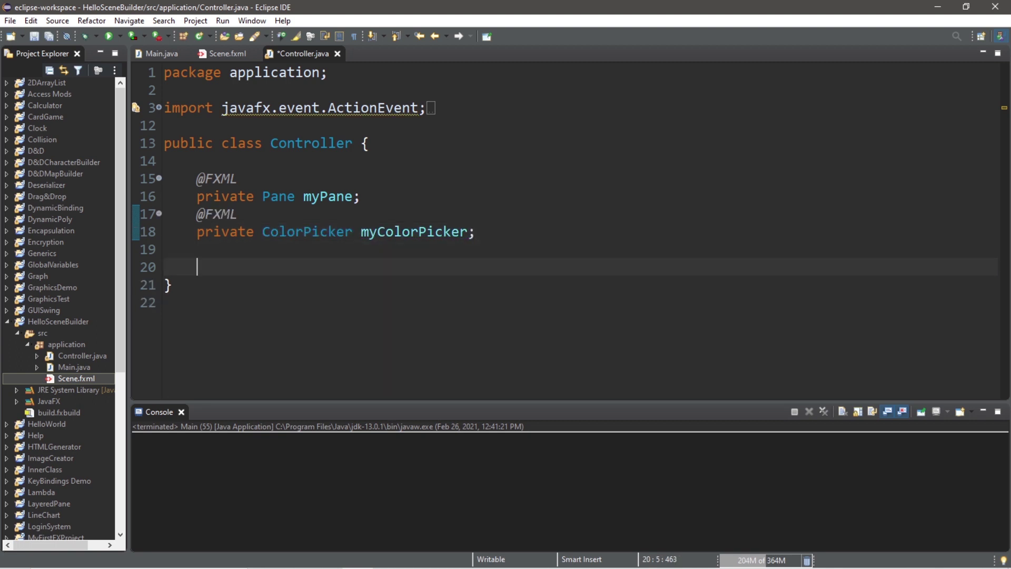
type("pub")
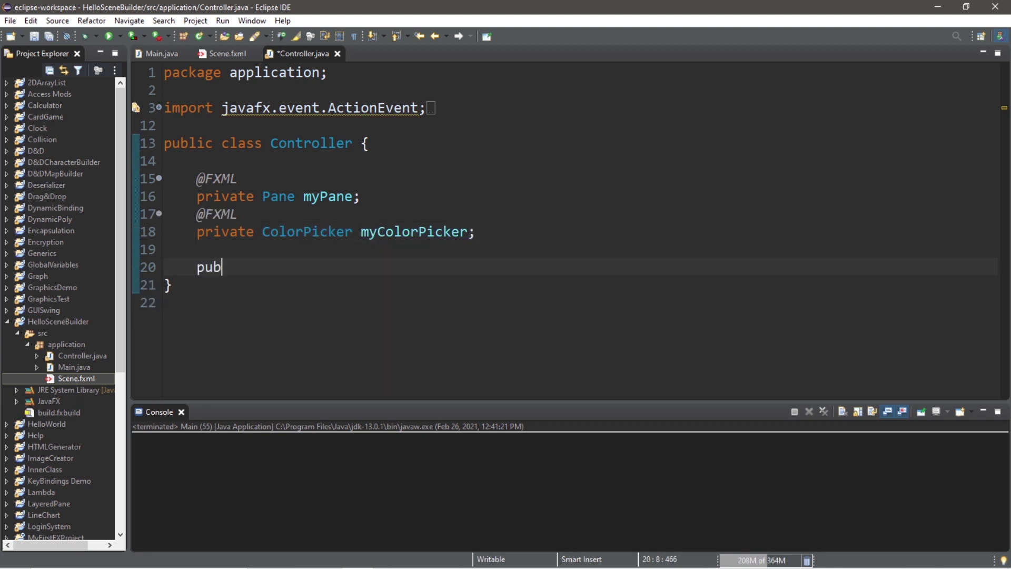
type("lic ")
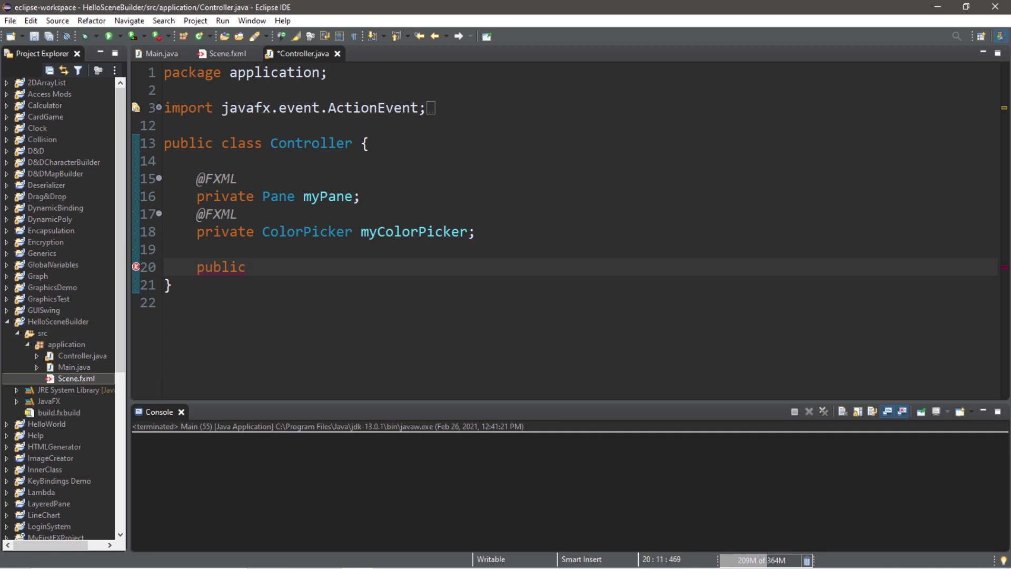
type("void chang")
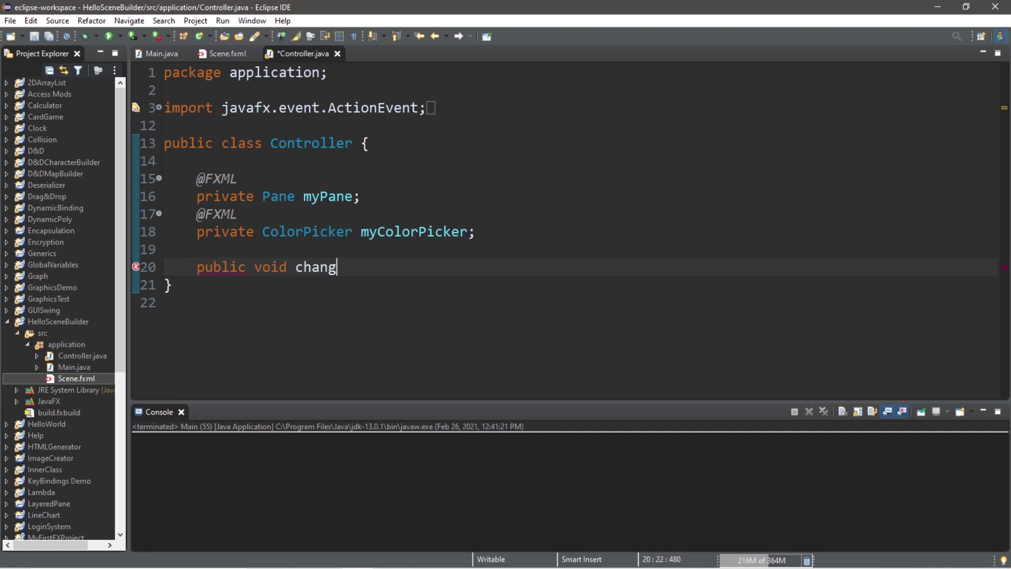
type("eColor()")
key("Left")
type("A")
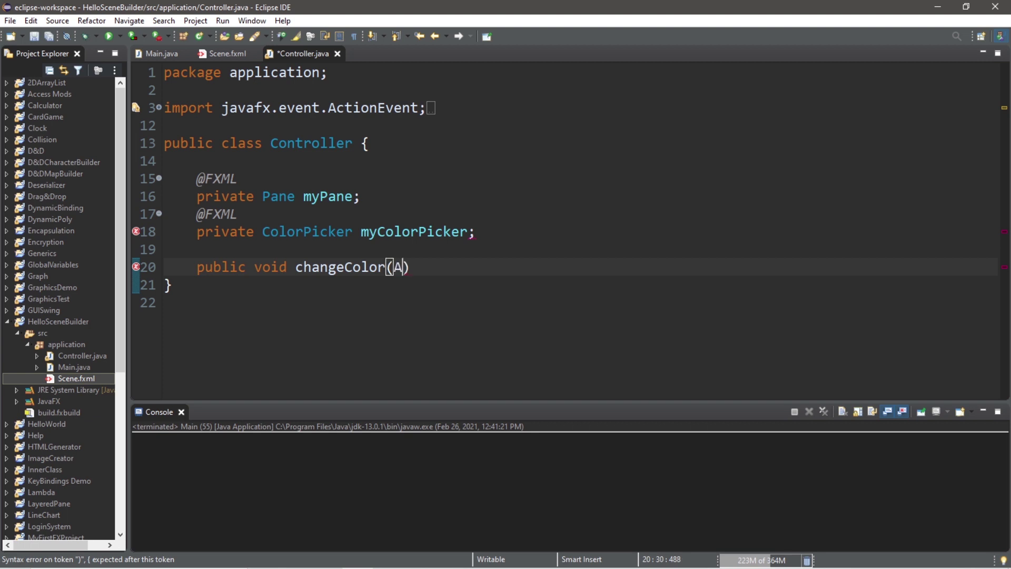
type("ctionEvent ")
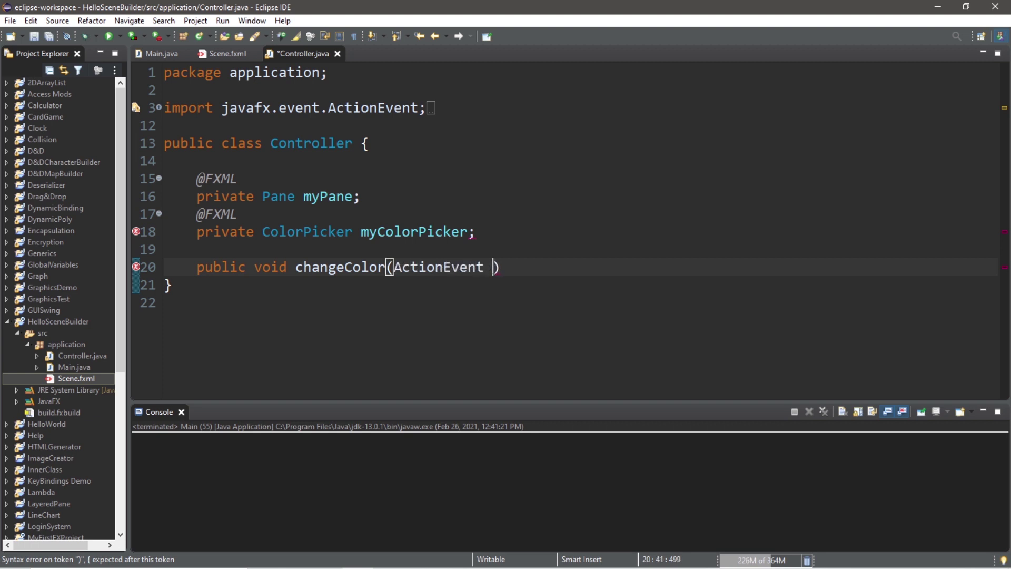
type("event")
key("Right")
type("{")
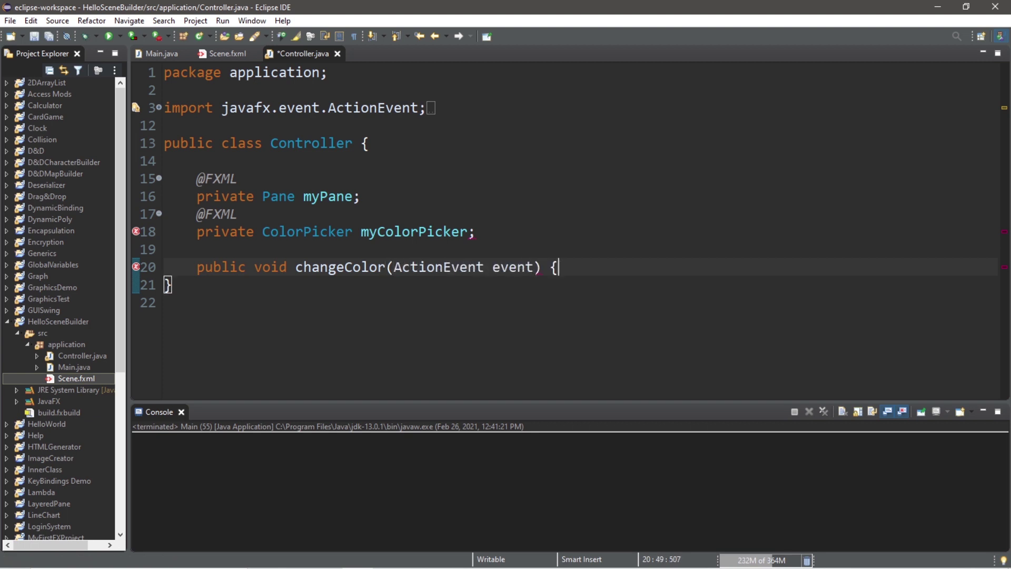
key("Return")
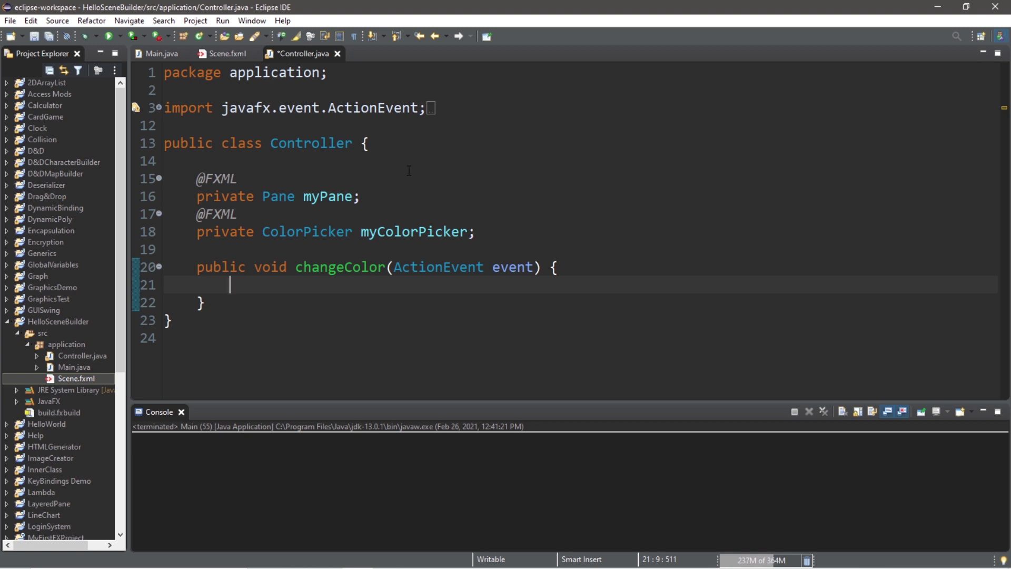
type("Color myC")
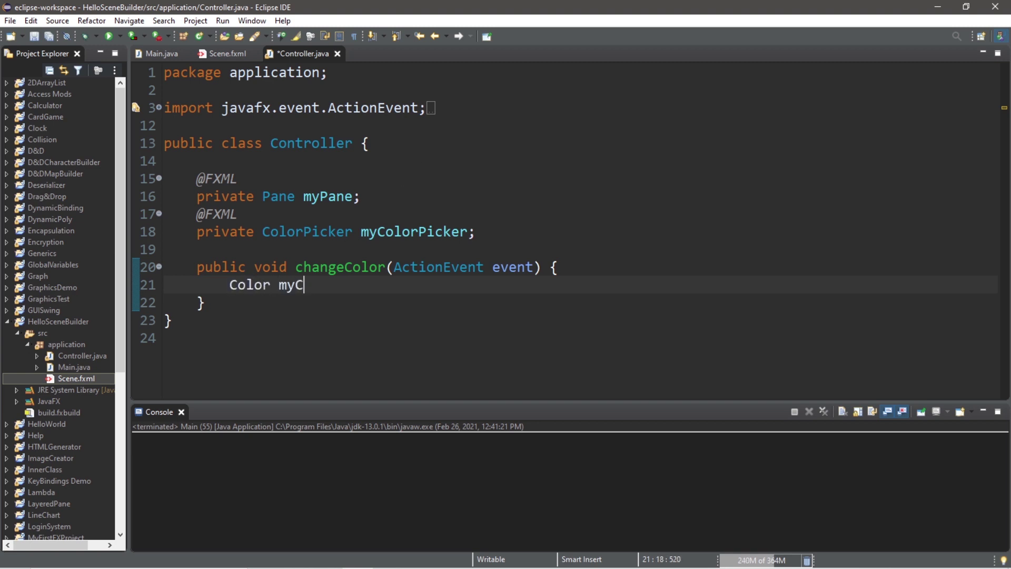
type("olor = ")
type("myColor")
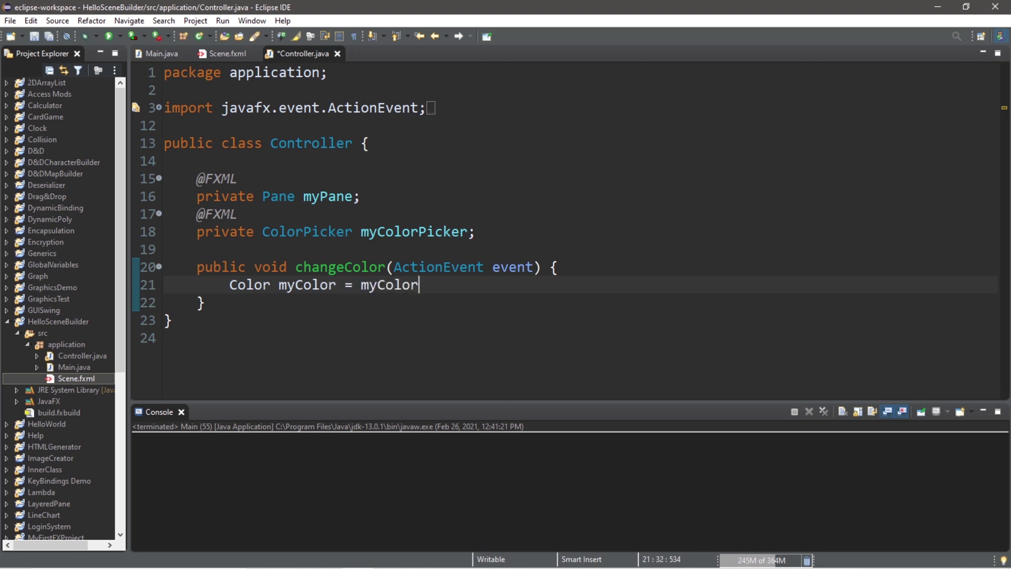
type("Picker.g")
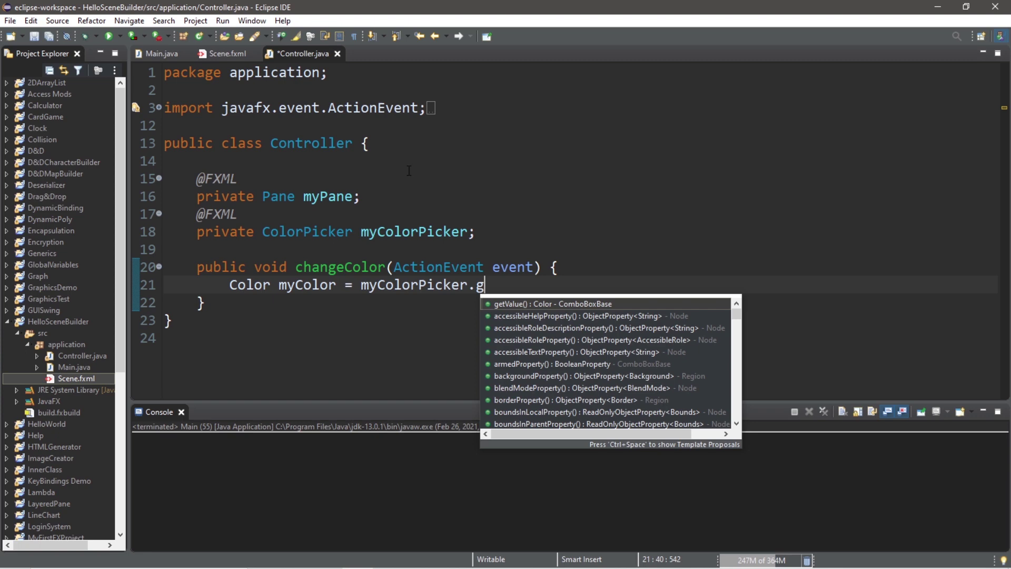
type("etVa")
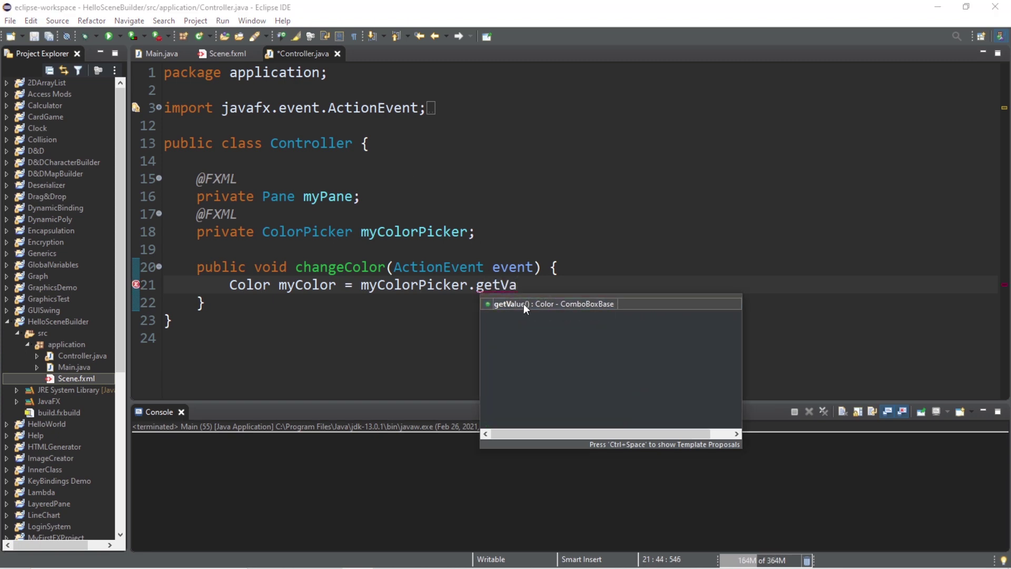
double_click(524, 303)
type(";")
key("Return")
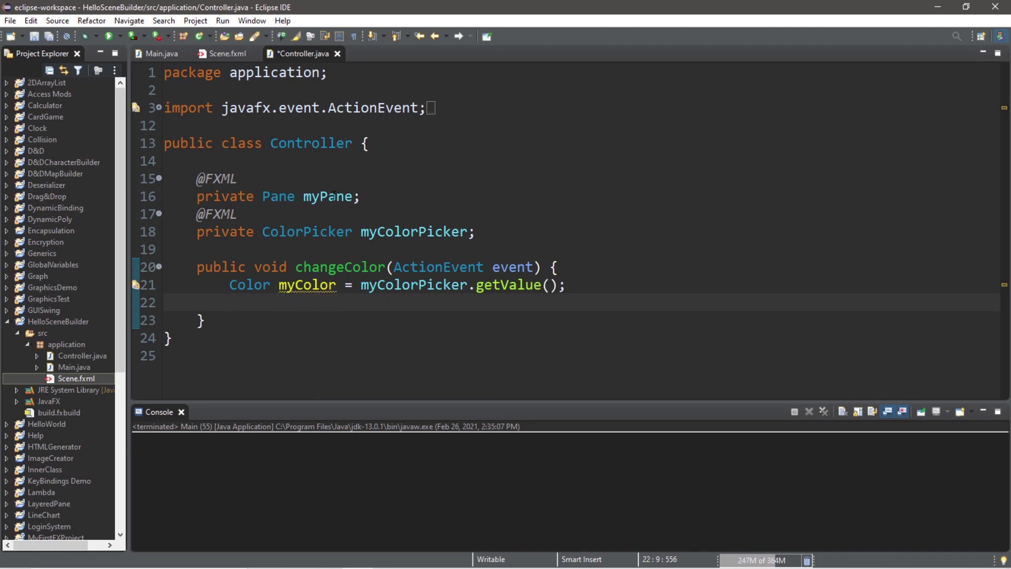
- Start myPane.setBackground(new Background(new BackgroundFill(myColor, CornerRadii.EMPTY, …))) in changeColor
double_click(335, 196)
left_click(278, 303)
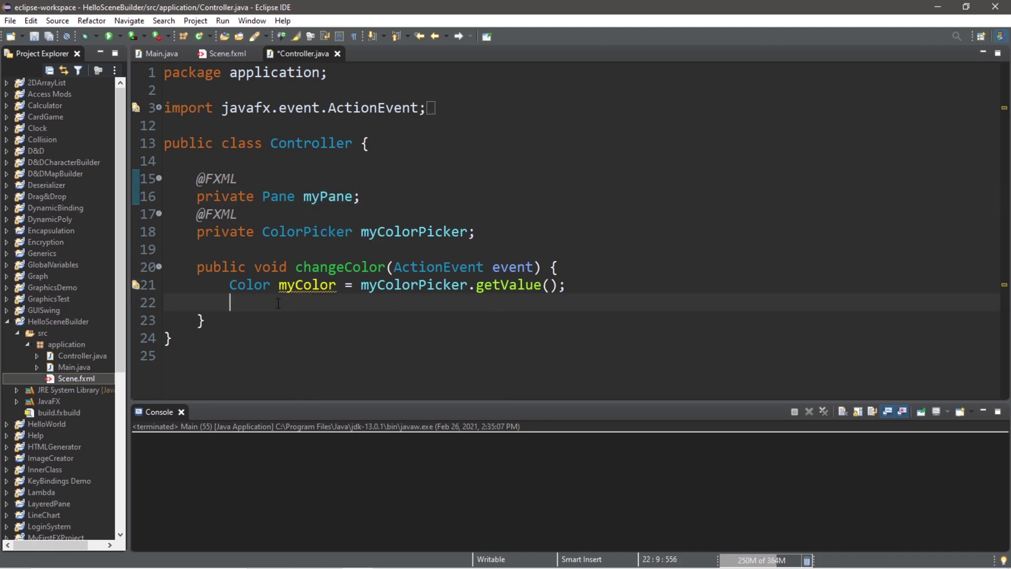
type("myPane.")
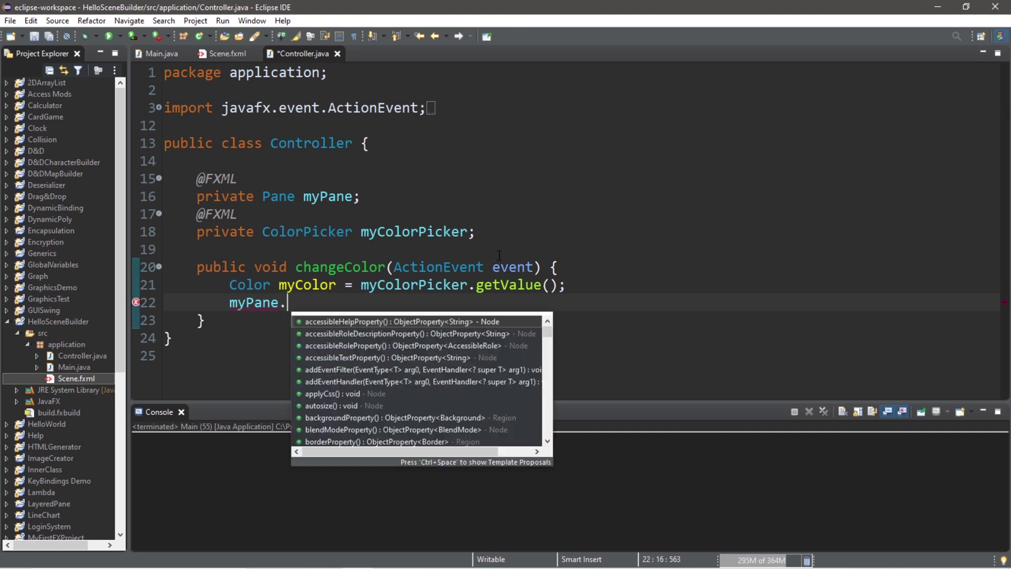
type("set")
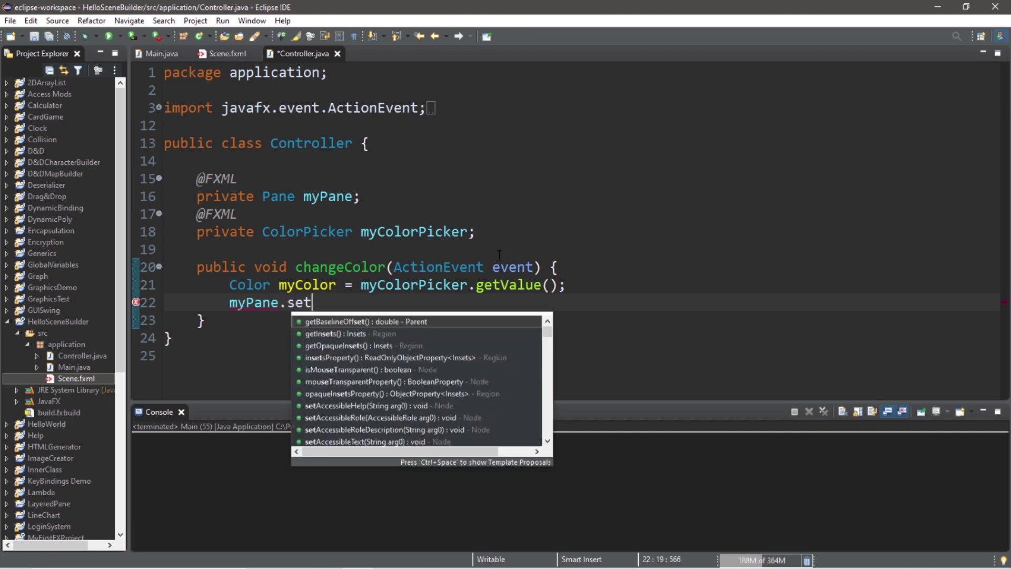
type("Bac")
key("Return")
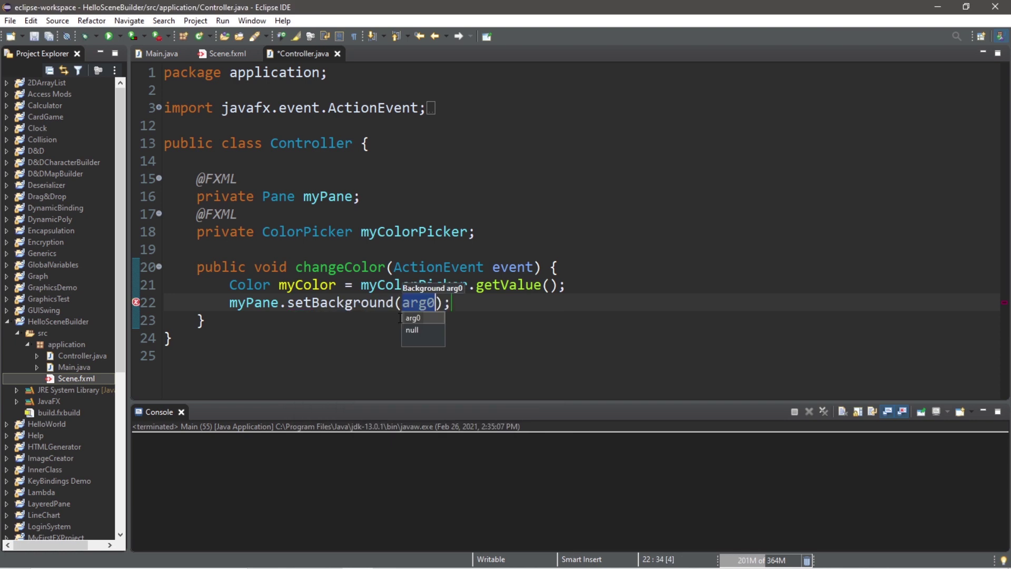
type("new Bac")
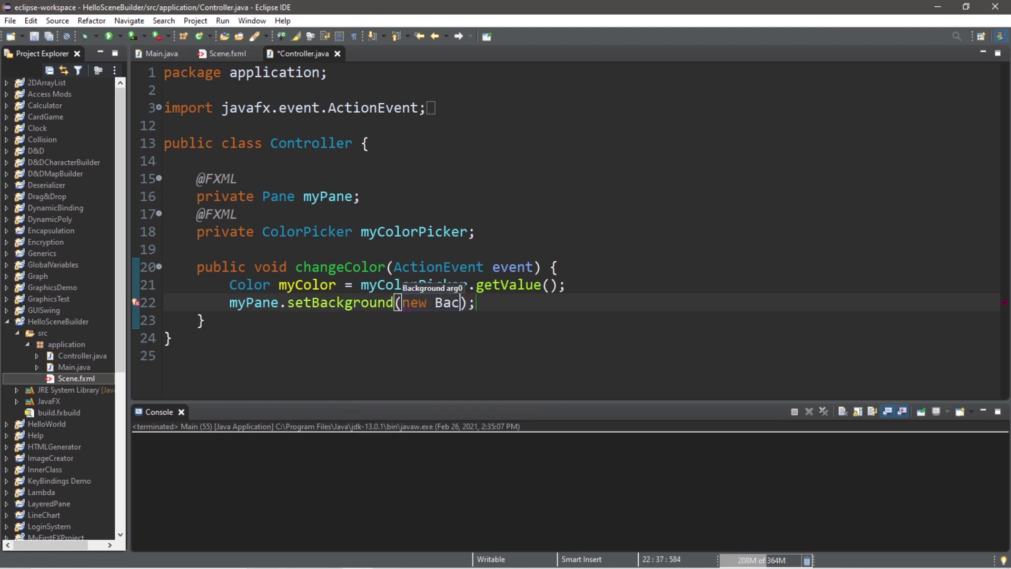
type("kgroun")
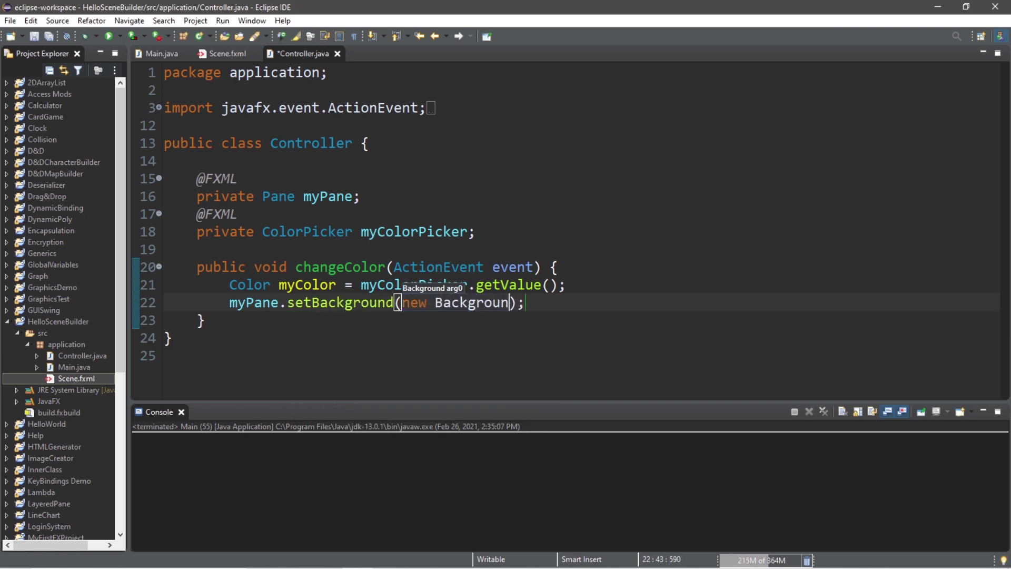
type("d(")
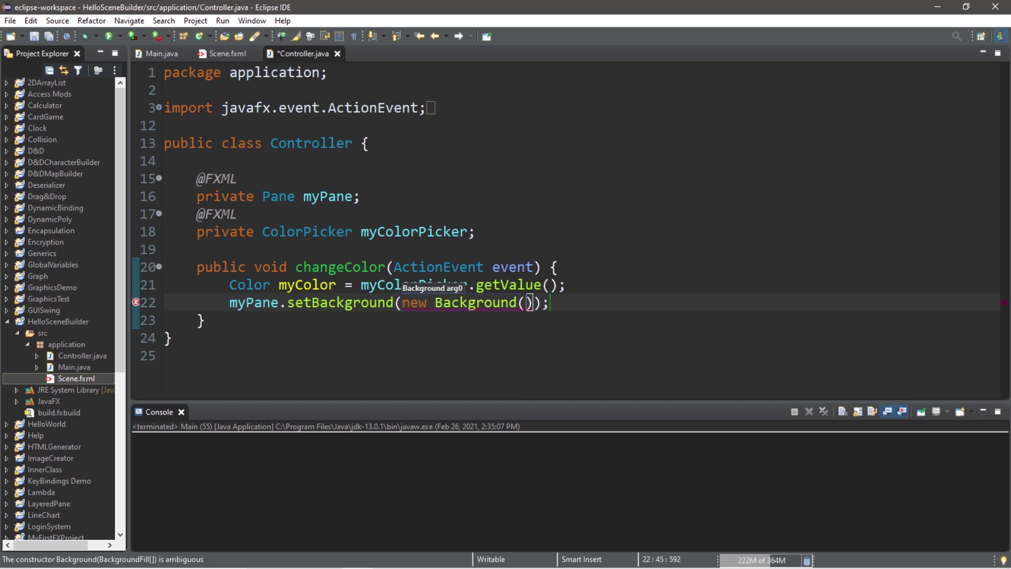
type("new Backgrou")
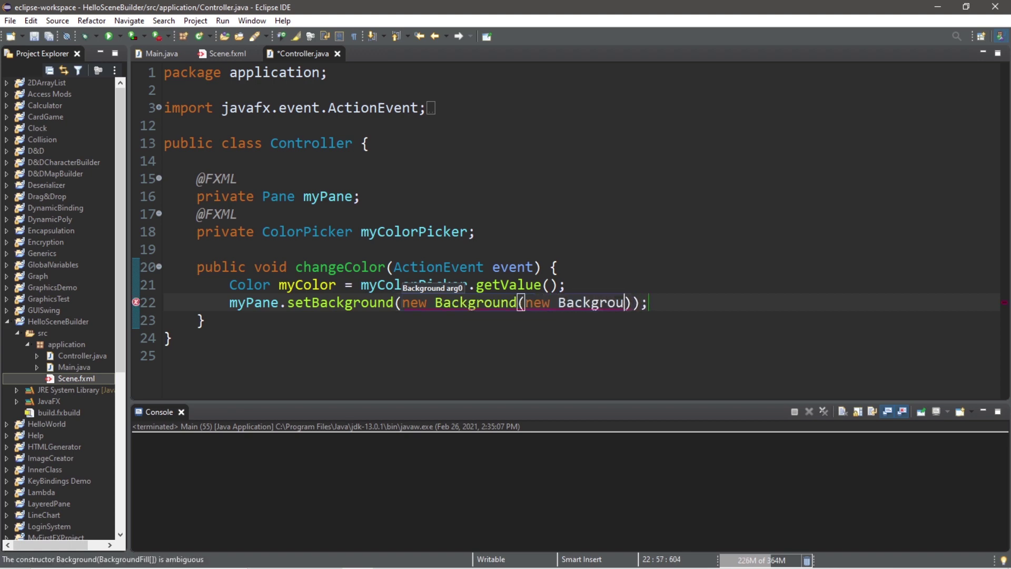
type("ndFill(")
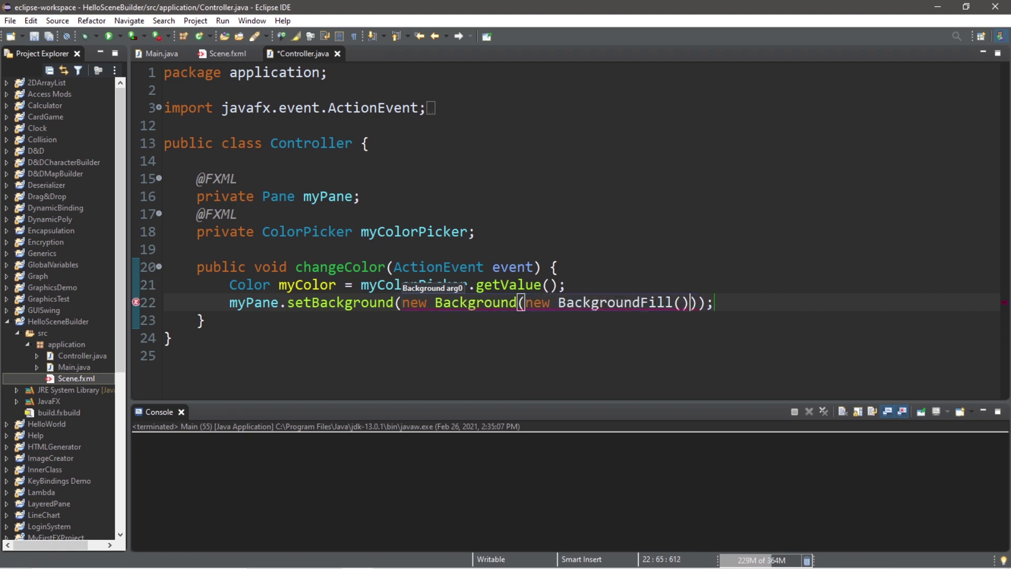
key("Left")
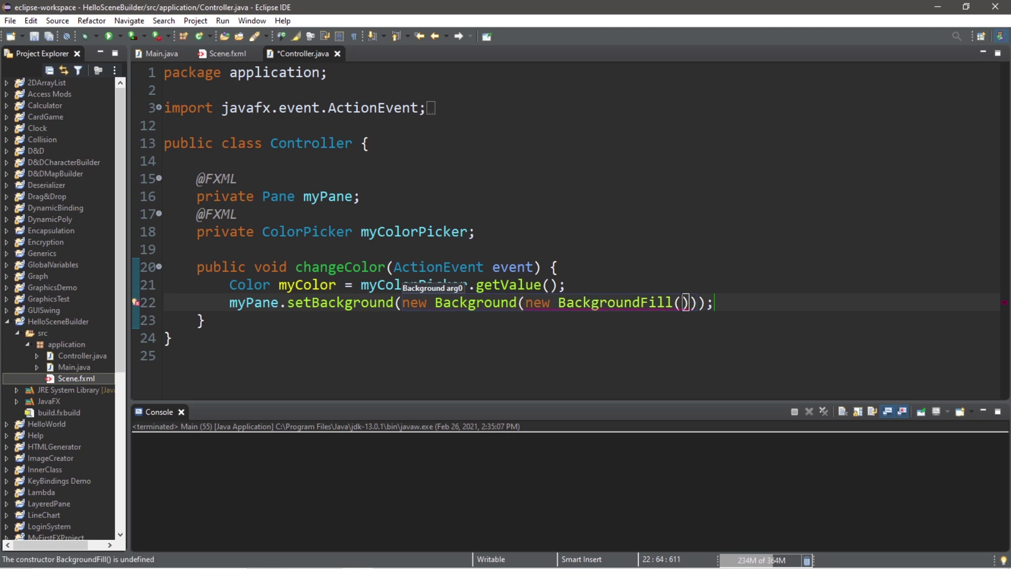
type("myColor")
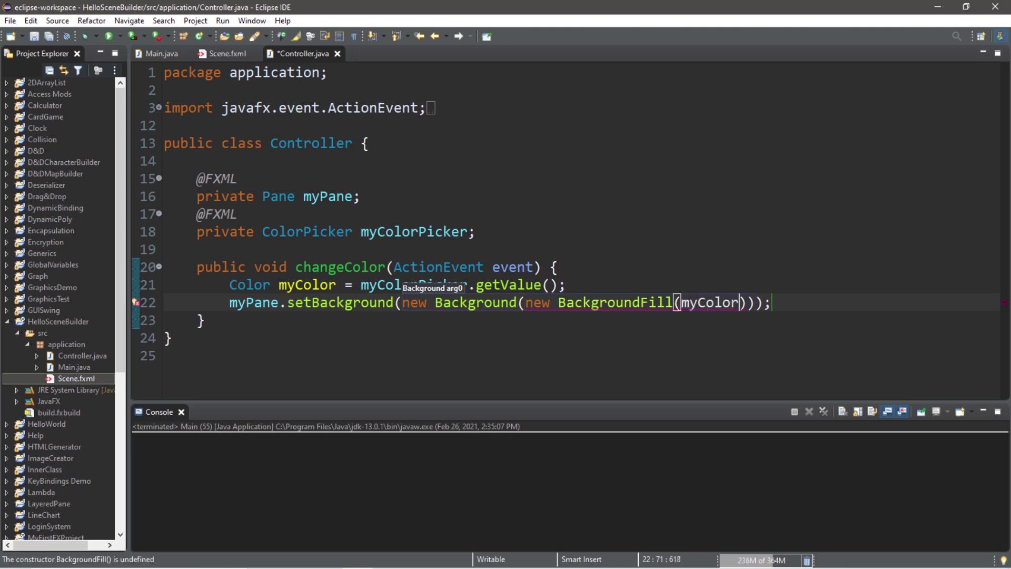
type(", ")
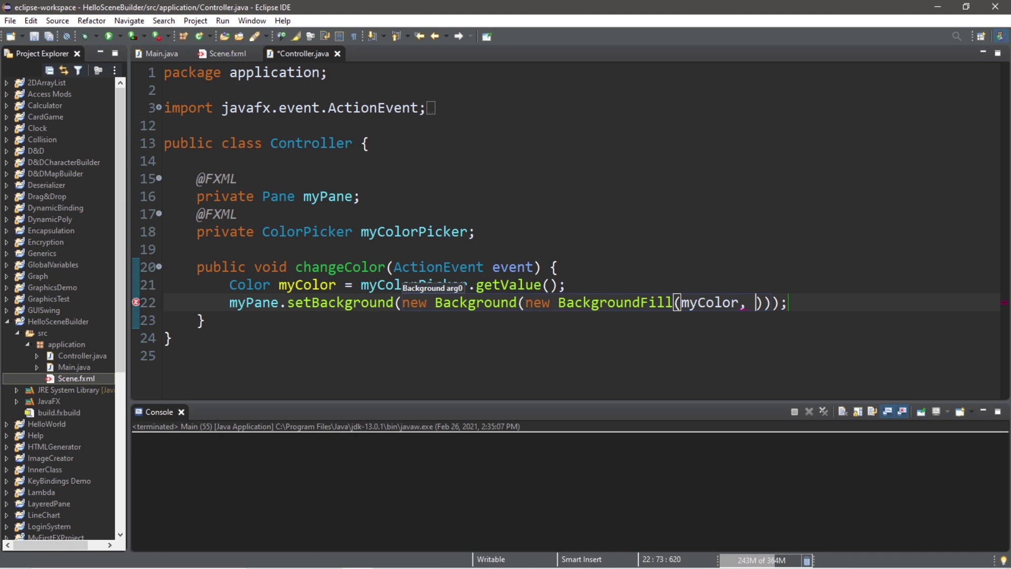
type("Corner")
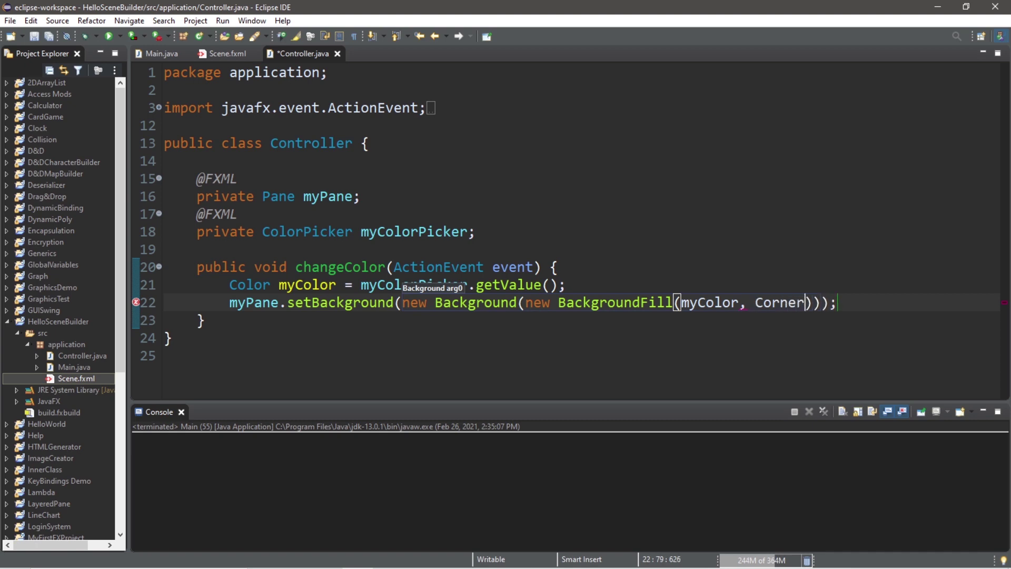
type("Raddi")
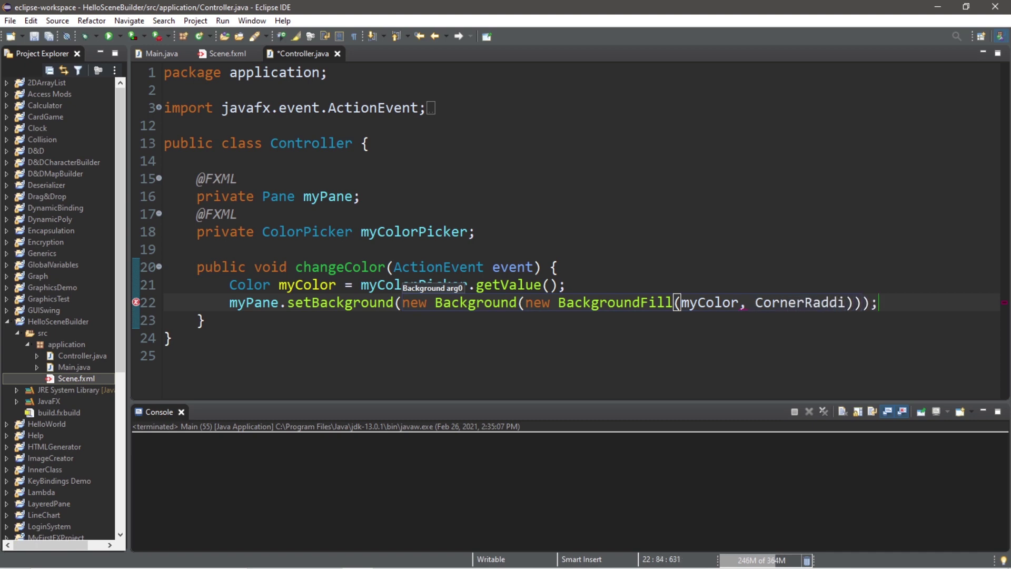
key("BackSpace")
key("BackSpace")
type("ii.EMP")
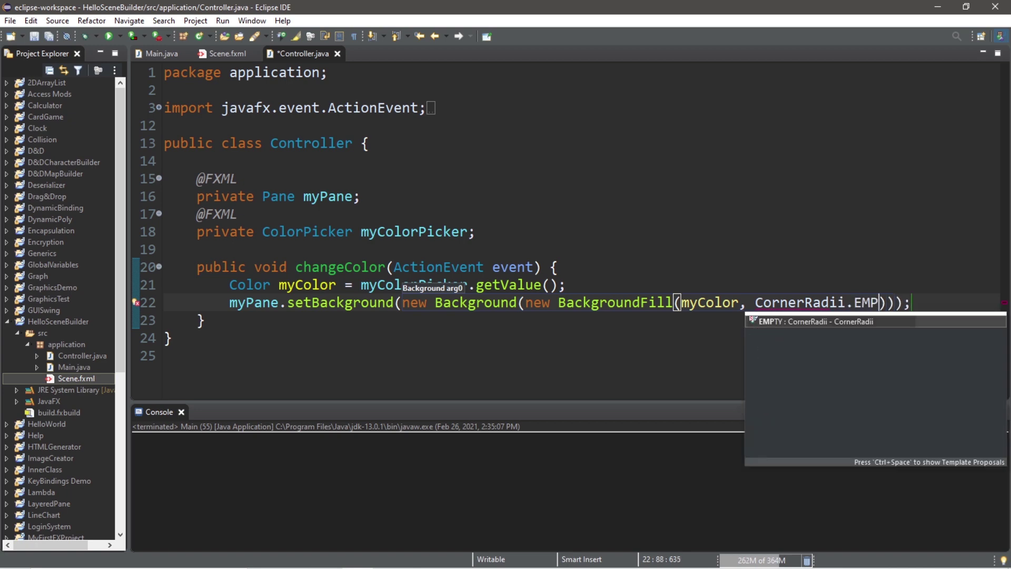
type("TY, ")
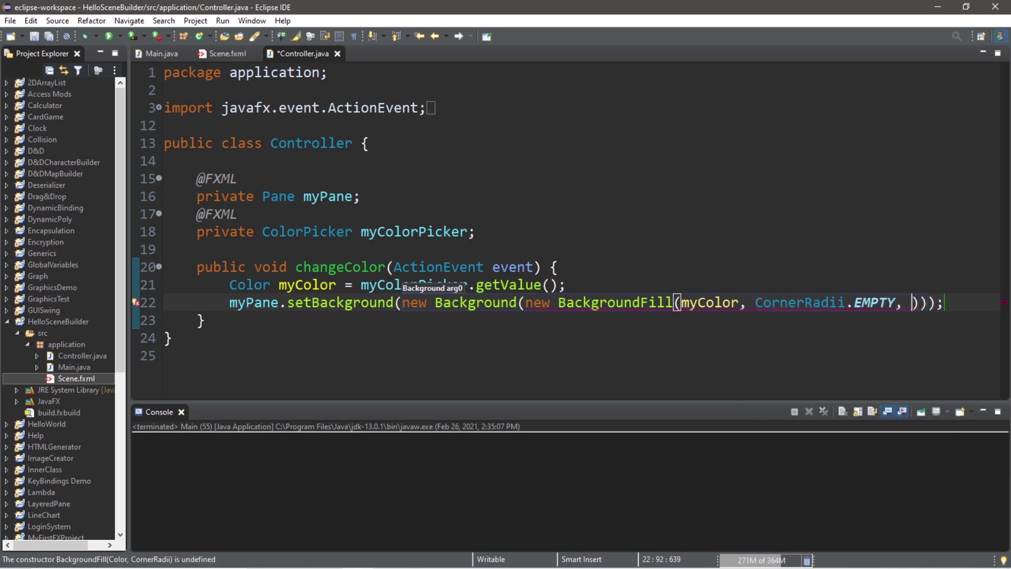
type("Insets.")
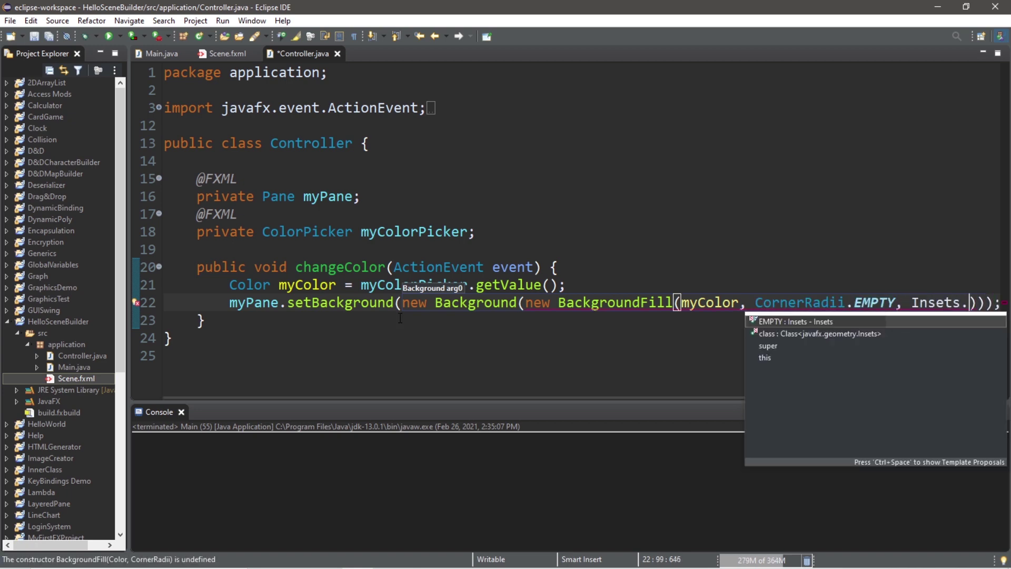
type("EMPTY")
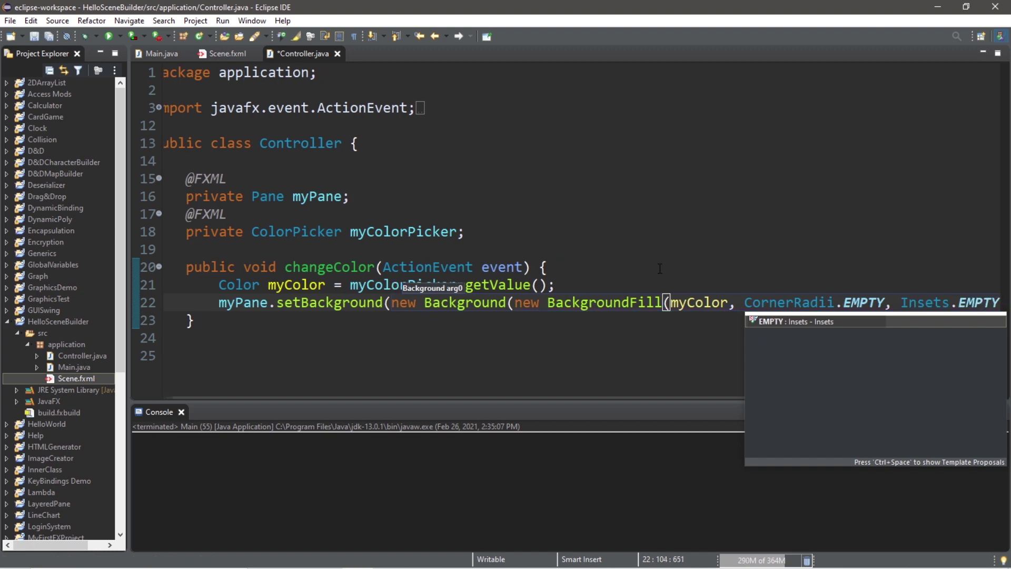
- Use null for BackgroundFill's corner radii and insets, save Controller.java, and run Main
left_click_drag(887, 303, 748, 303)
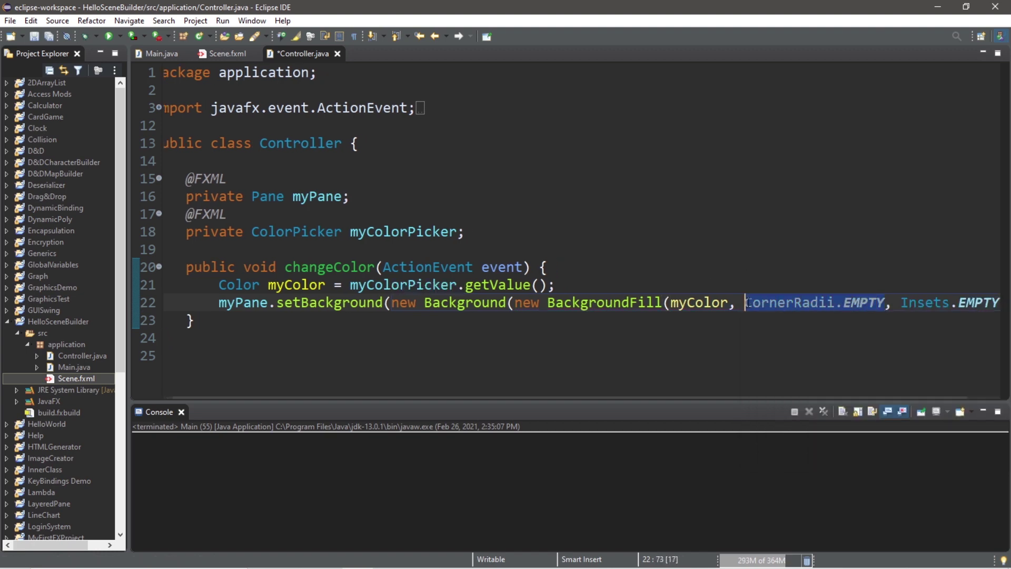
type("null")
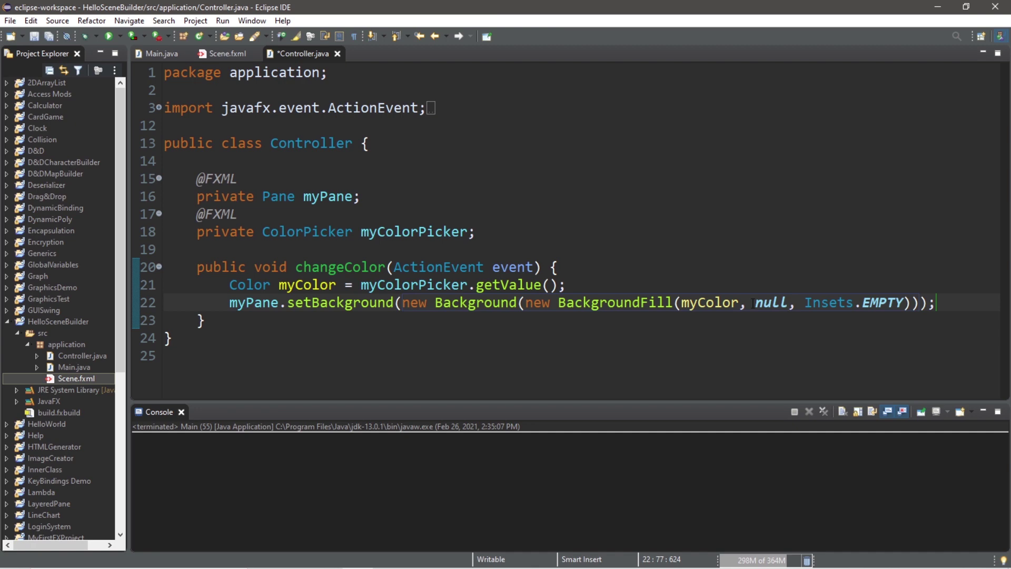
left_click_drag(905, 303, 806, 303)
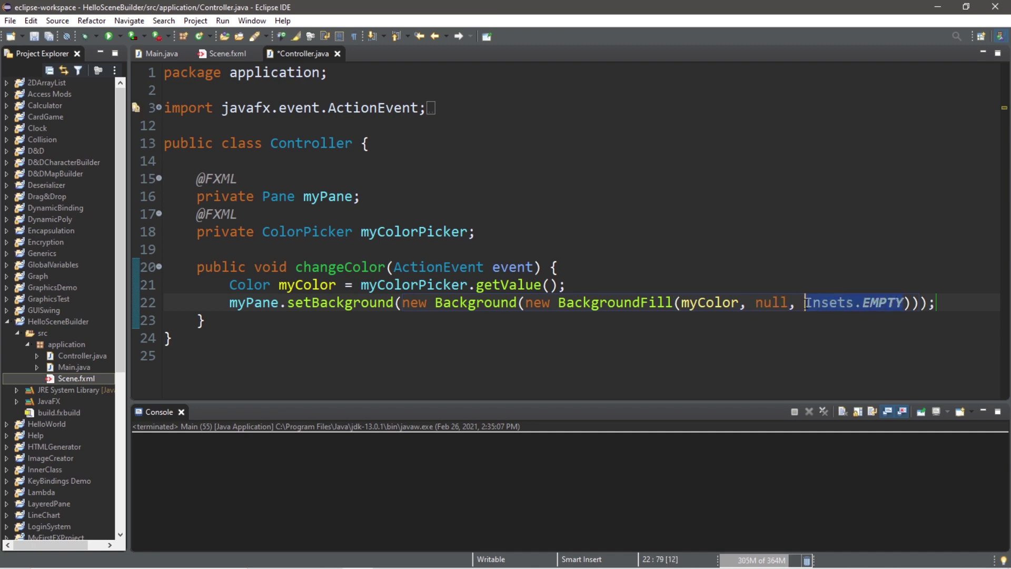
type("null")
key("End")
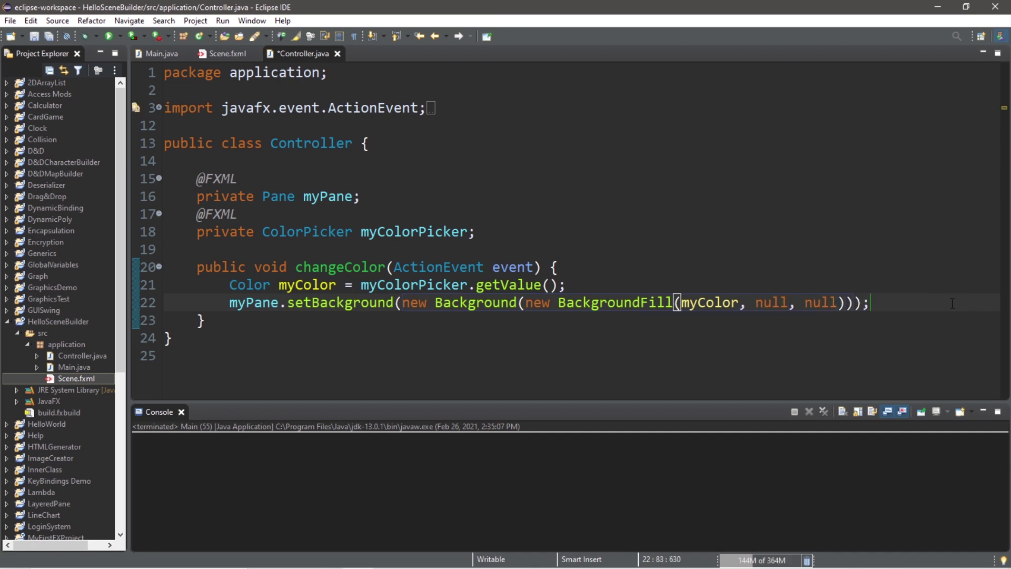
key("ctrl+s")
key("ctrl+F11")
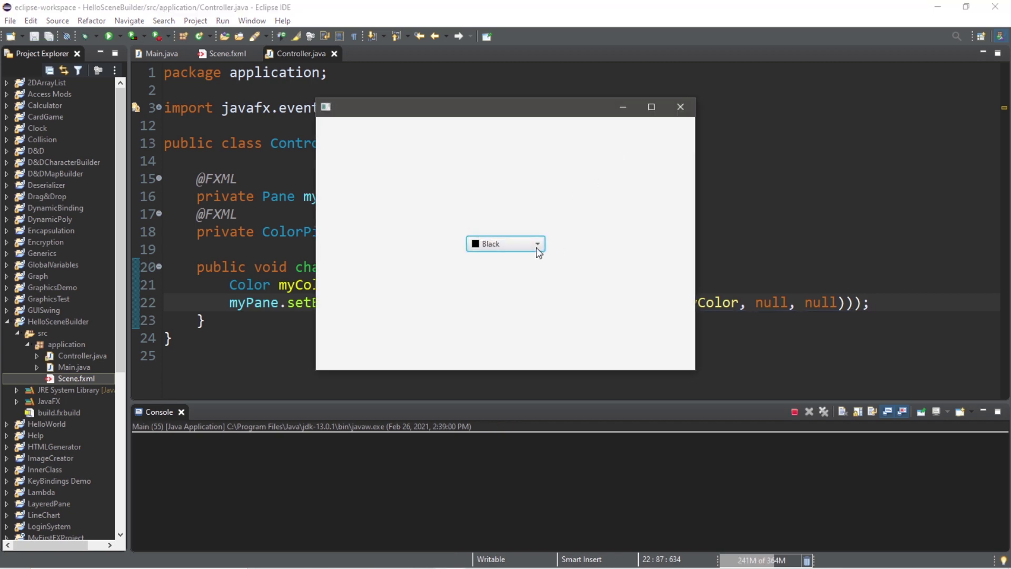
- Change the pane background to teal, then blue, then purple
left_click(538, 243)
left_click(486, 327)
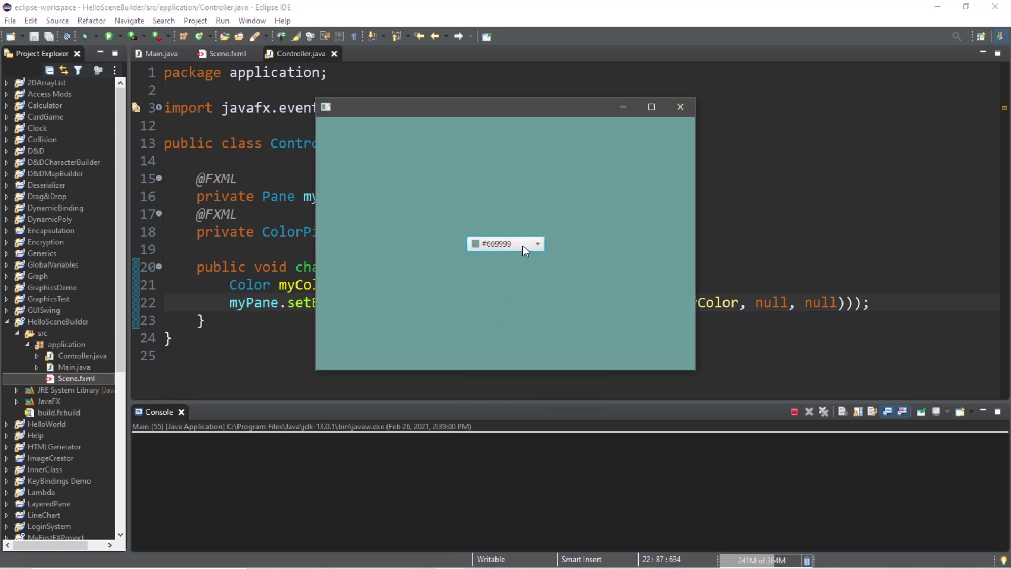
left_click(524, 246)
left_click(488, 315)
left_click(507, 247)
left_click(499, 312)
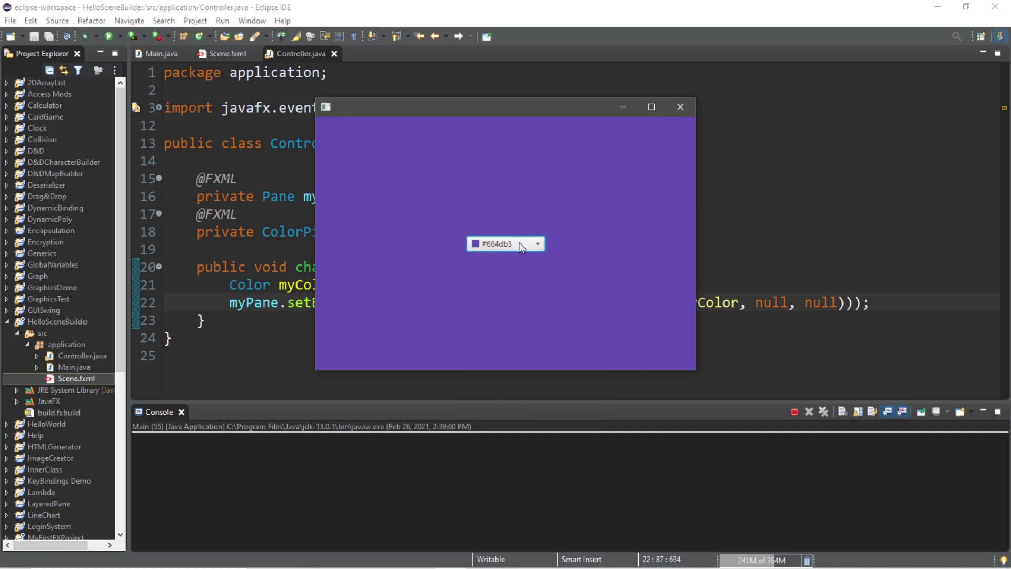
- Change the pane background to maroon, red, orange, and finally light orange
left_click(520, 243)
left_click(521, 311)
left_click(525, 251)
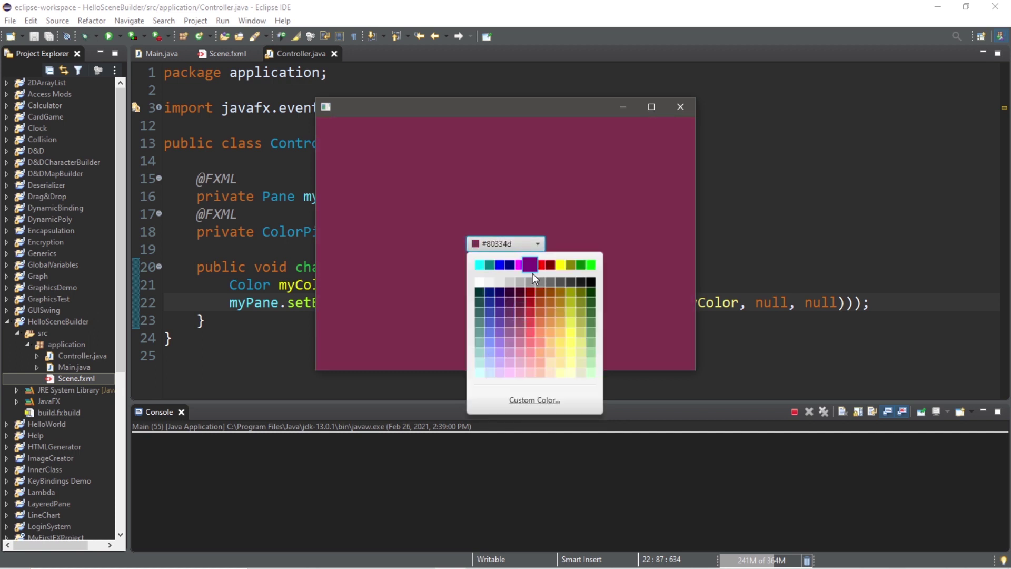
left_click(530, 322)
left_click(524, 244)
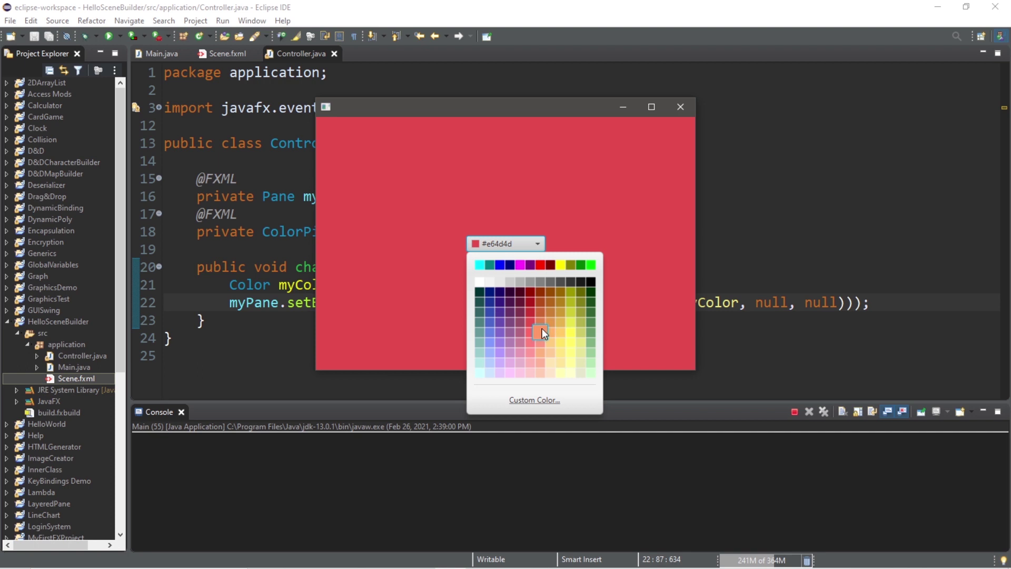
left_click(542, 328)
left_click(521, 247)
left_click(552, 328)
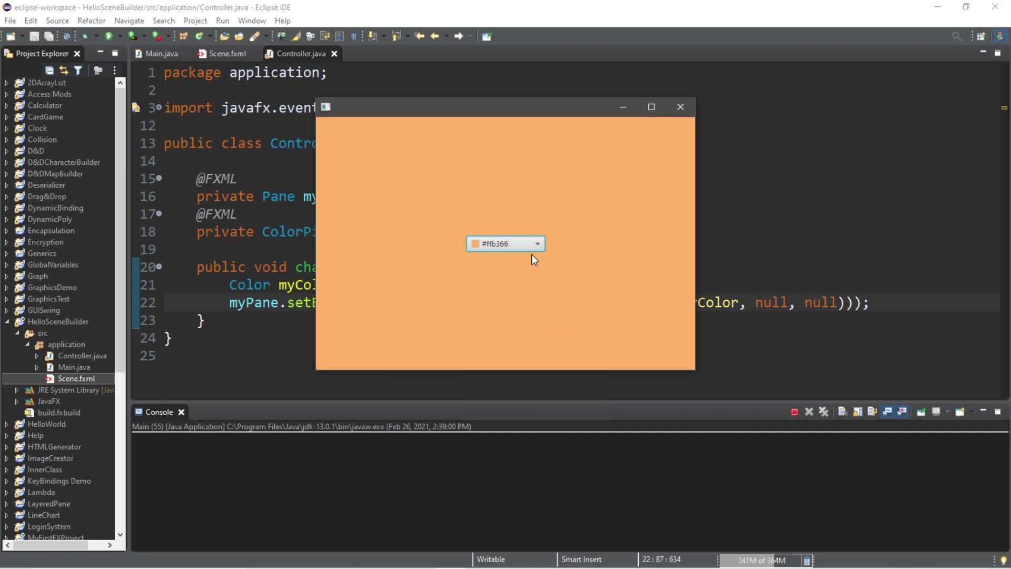